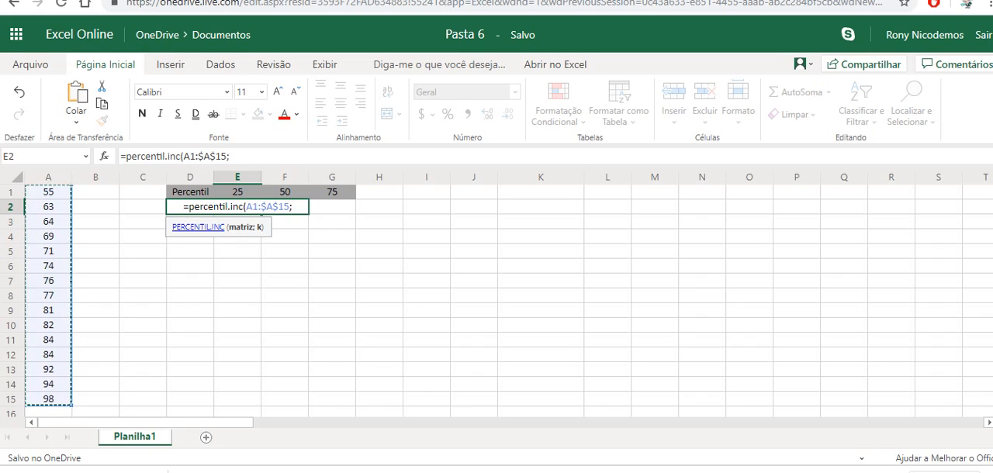
Step: Complete the PERCENTIL.INC formula in E2 for the range A1:$A$15 with a k value of 25%
text(25))
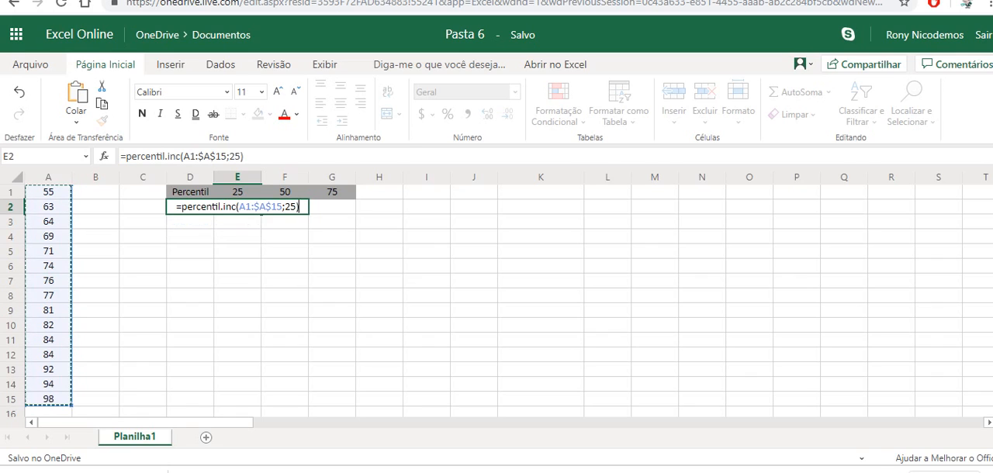
key(Return)
key(Up)
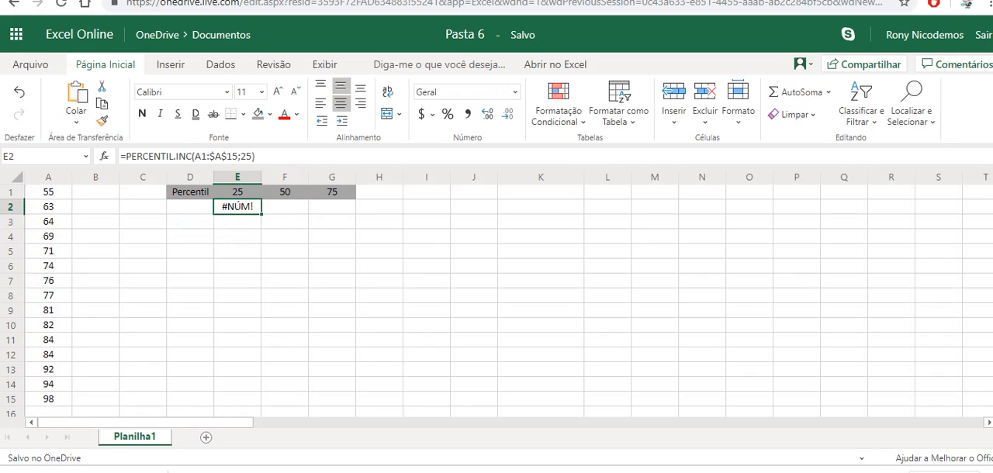
click(251, 157)
text(%)
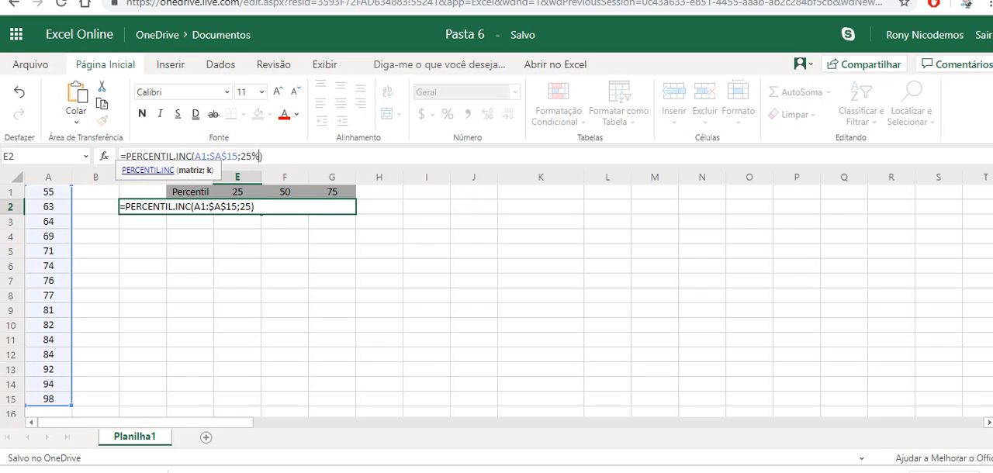
key(ctrl+Return)
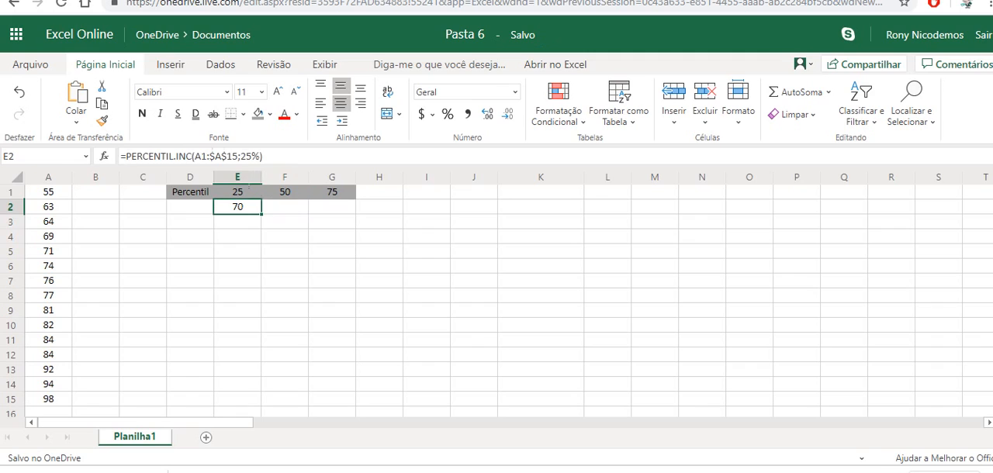
Step: Fill the E2 percentile formula across to G2 and set the k value in F2 to 50%
drag(261, 214, 336, 210)
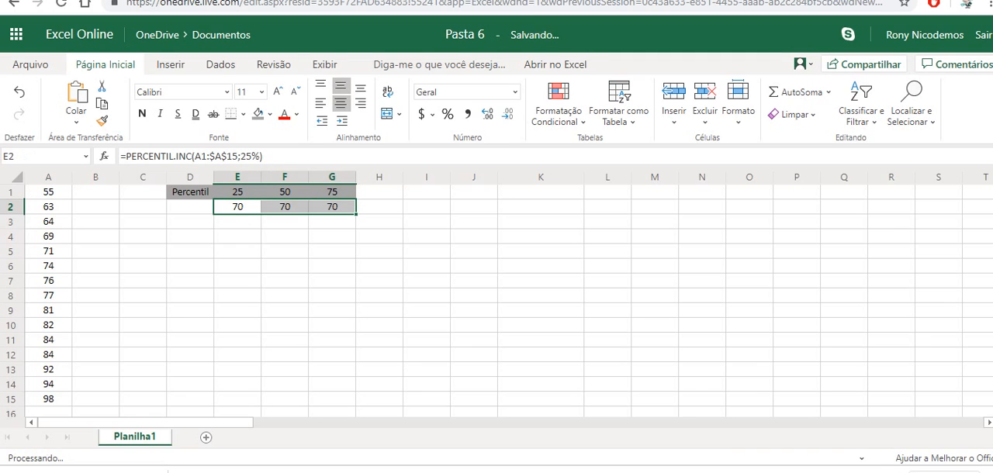
click(284, 207)
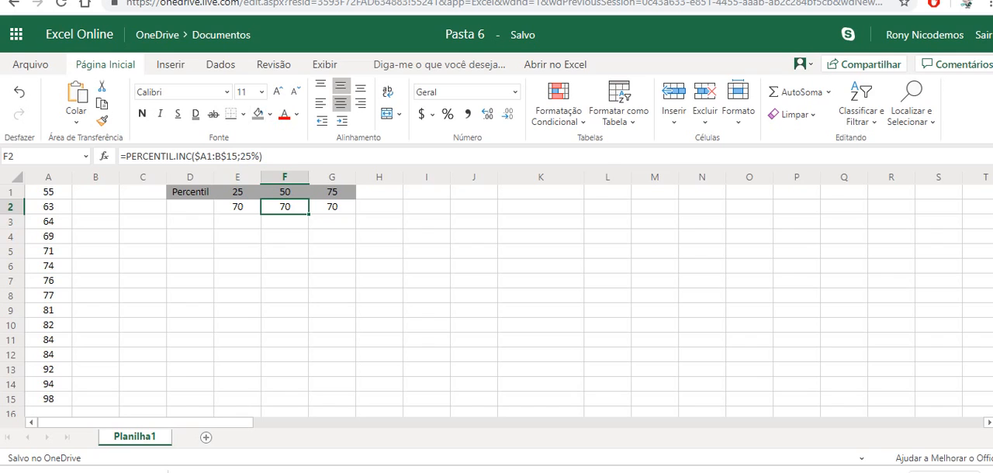
click(252, 157)
key(BackSpace)
key(BackSpace)
text(50)
key(ctrl+Return)
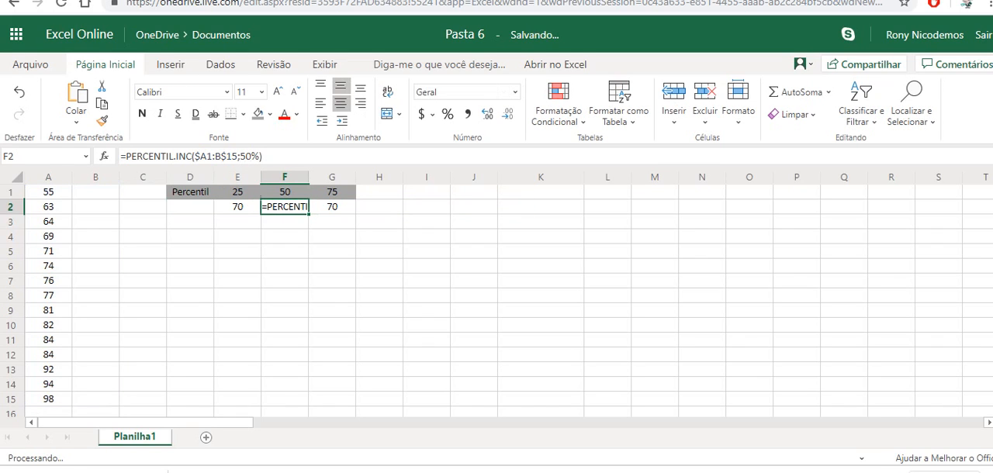
key(Up)
key(Down)
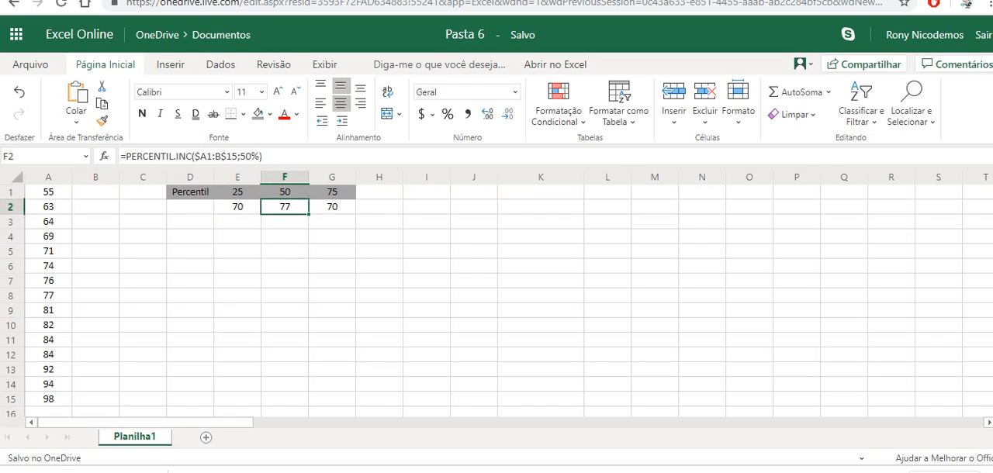
Step: Set the k value of the percentile formula in G2 to 75%
key(Right)
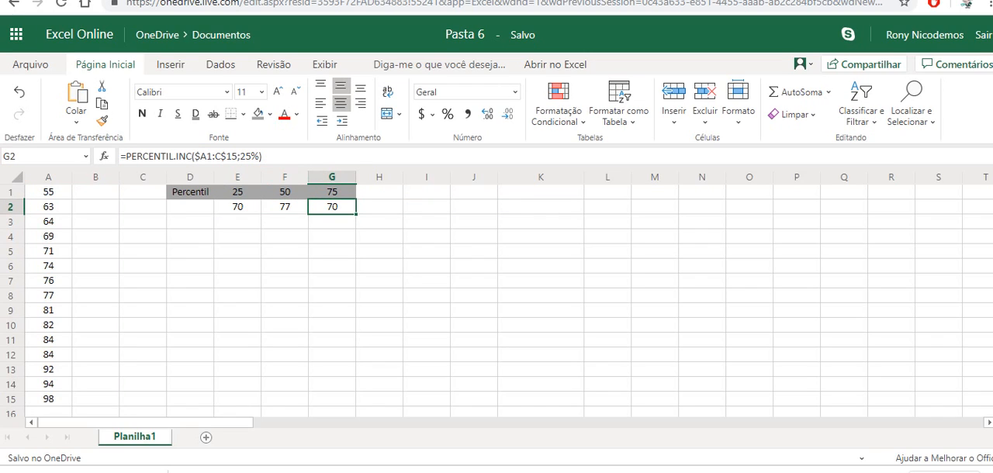
key(F2)
key(Left)
key(Left)
key(BackSpace)
key(BackSpace)
text(75)
key(Return)
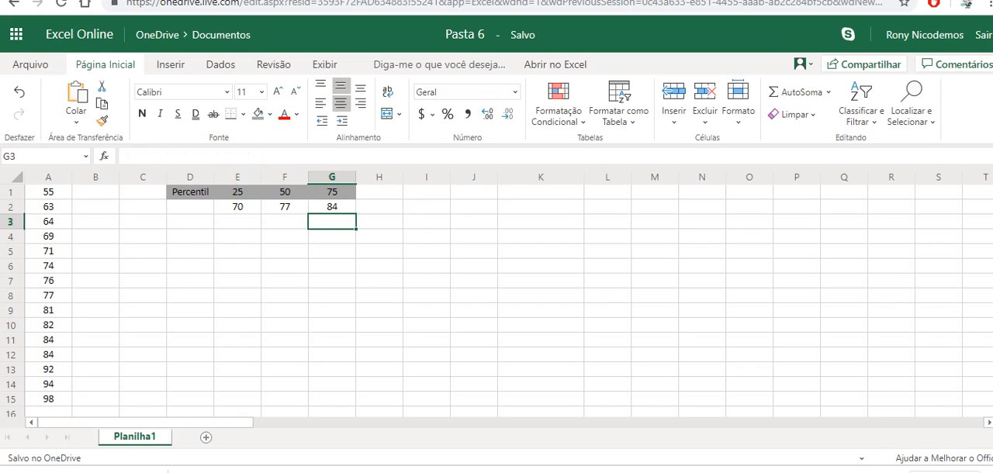
Step: Enter the first-quartile formula =QUARTIL.INC($A$1:$A$15;1) in cell E3
key(Left)
key(Left)
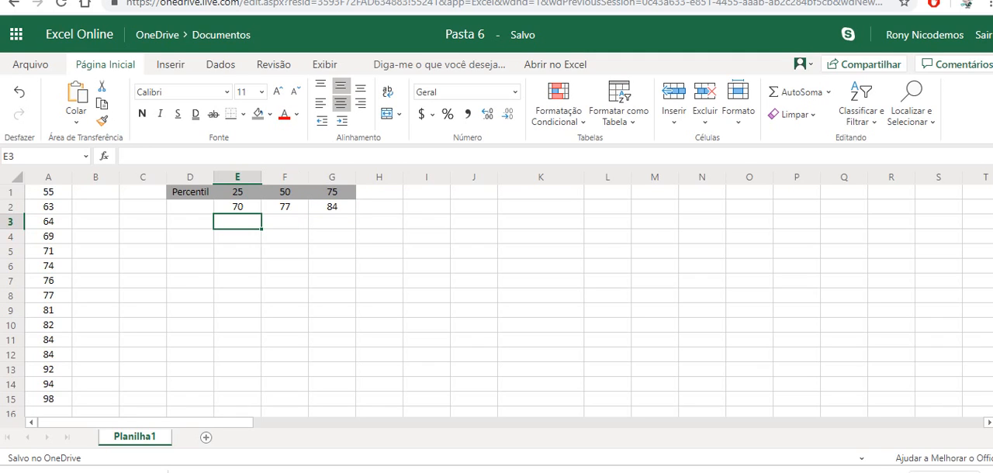
text(=)
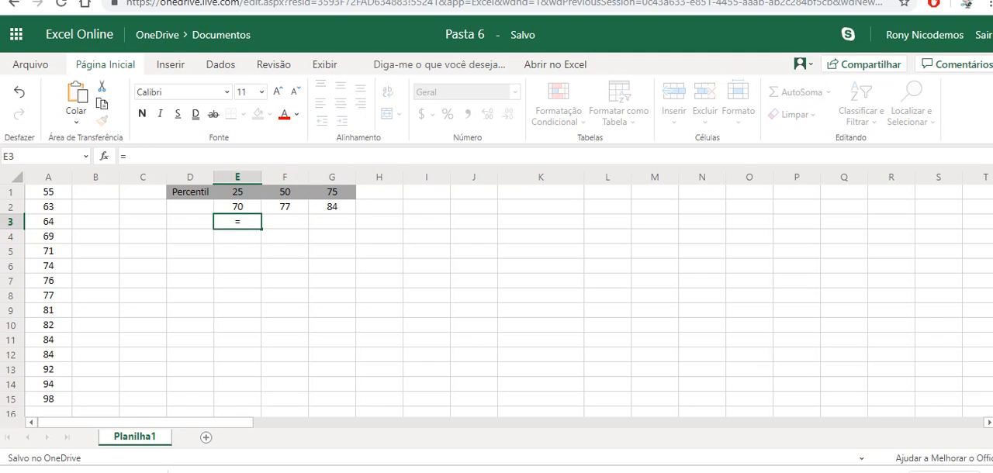
text(quartil.in)
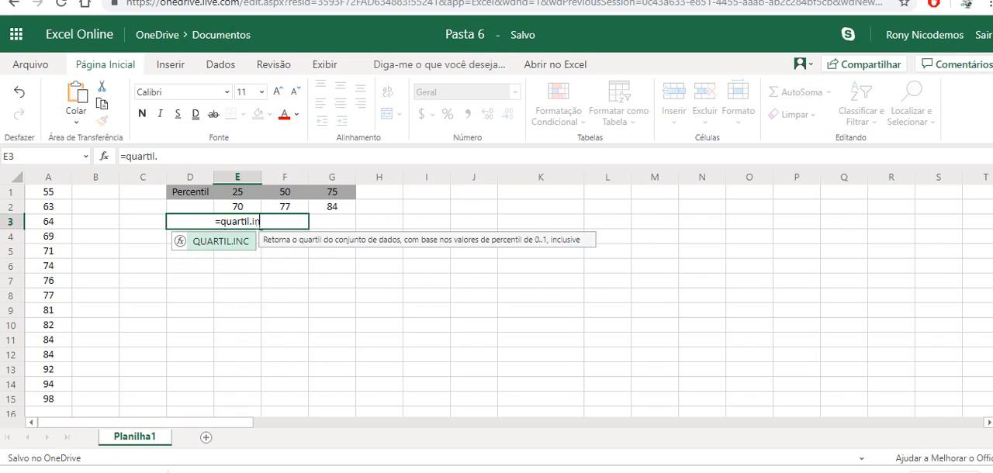
text(c()
click(48, 192)
drag(48, 192, 48, 398)
key(F4)
text(;1))
key(Return)
key(Up)
key(Up)
key(Up)
key(Down)
key(Down)
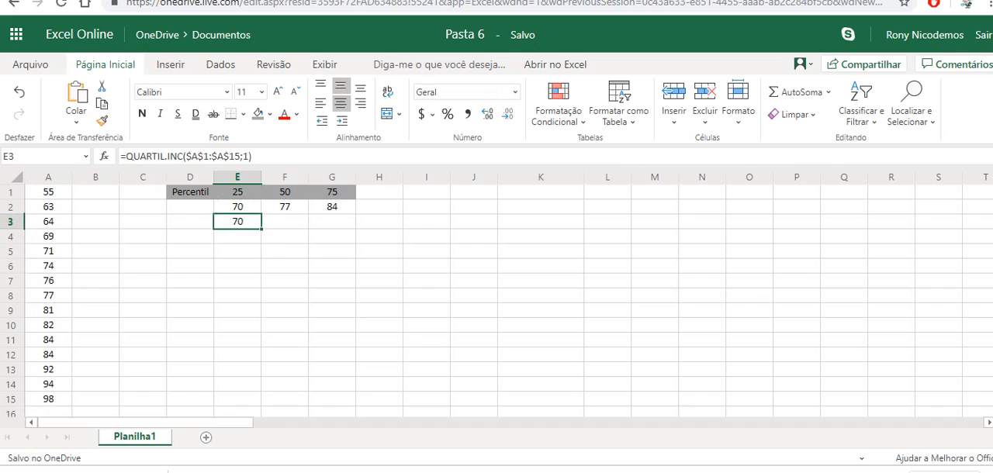
Step: Fill the quartile formula from E3 across to F3 and G3
key(Right)
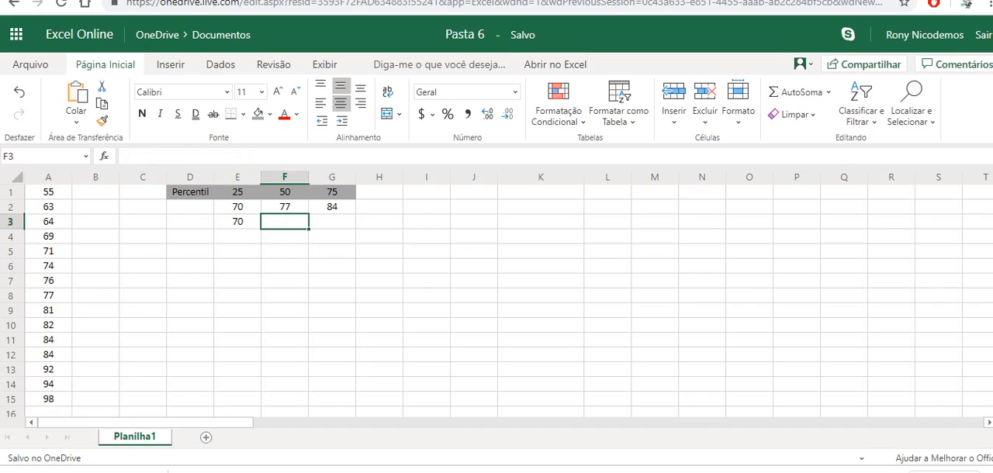
key(Left)
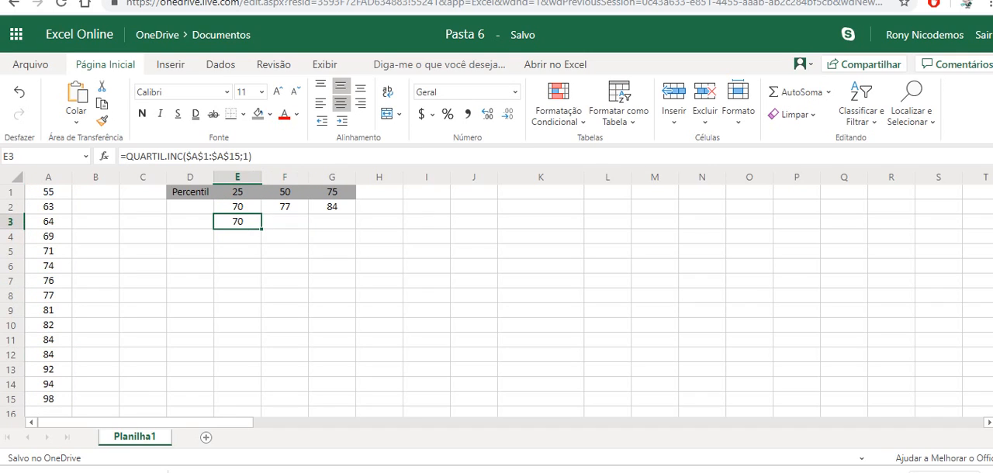
key(shift+Right)
key(shift+Right)
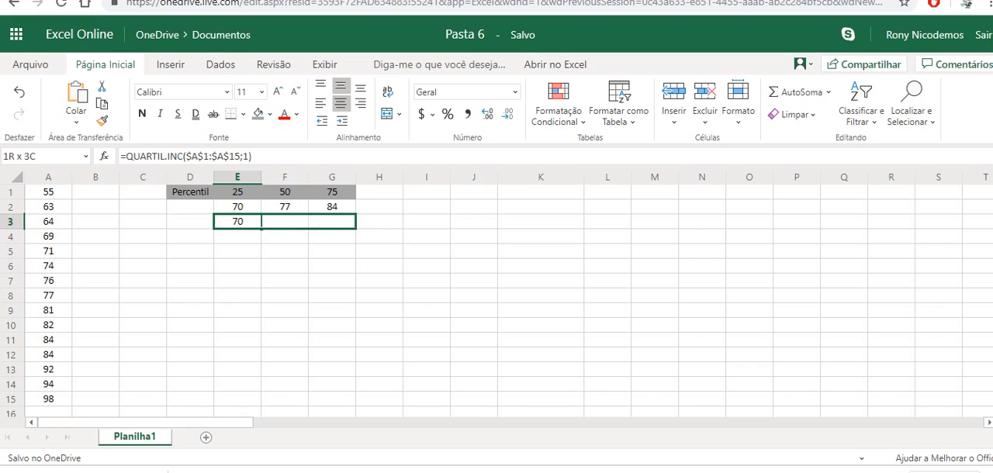
key(ctrl+r)
Step: Set the quartile argument of the QUARTIL.INC formula in F3 to 2
key(Right)
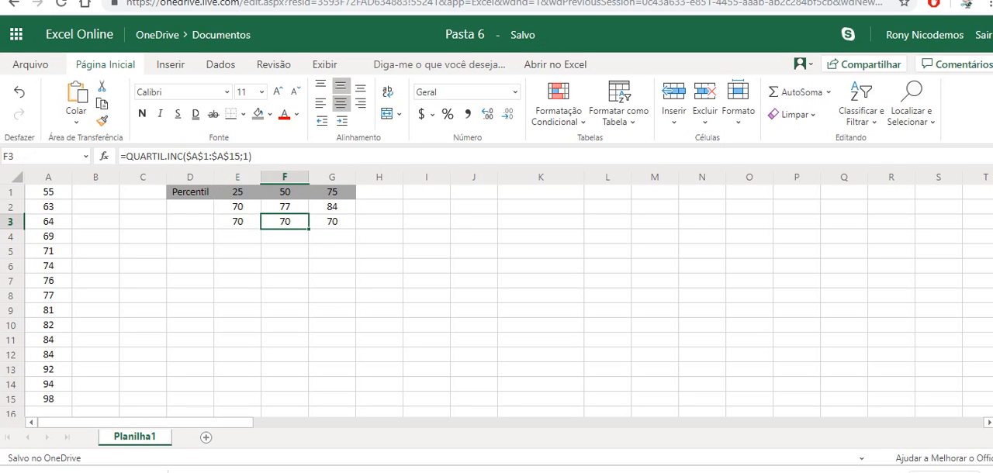
key(F2)
key(BackSpace)
text(2)
key(Tab)
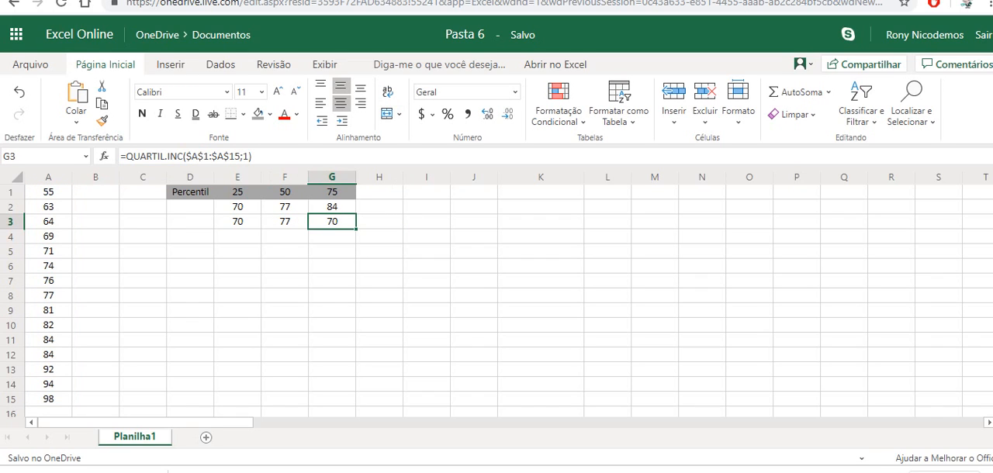
Step: Set the quartile argument of the QUARTIL.INC formula in G3 to 3
key(F2)
key(BackSpace)
text(3)
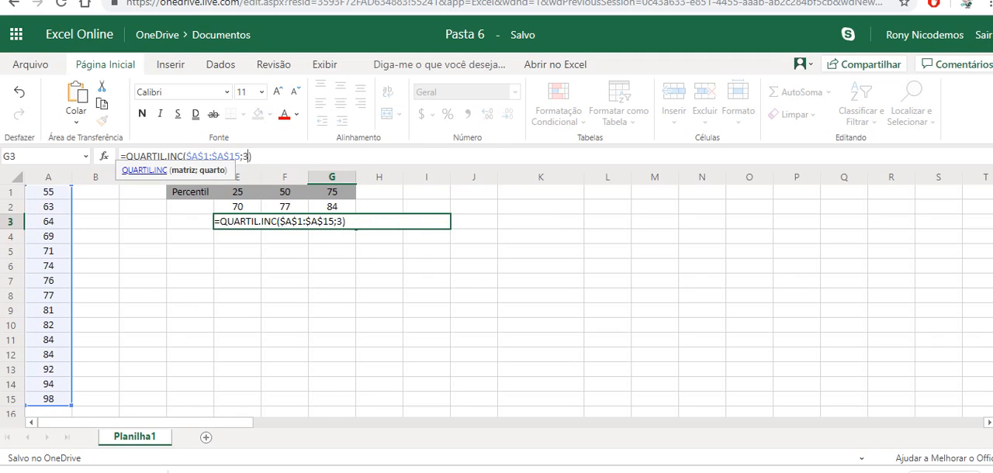
key(Return)
Step: Enter the row label "Decil" in cell D7
key(Down)
key(Down)
key(Down)
key(Down)
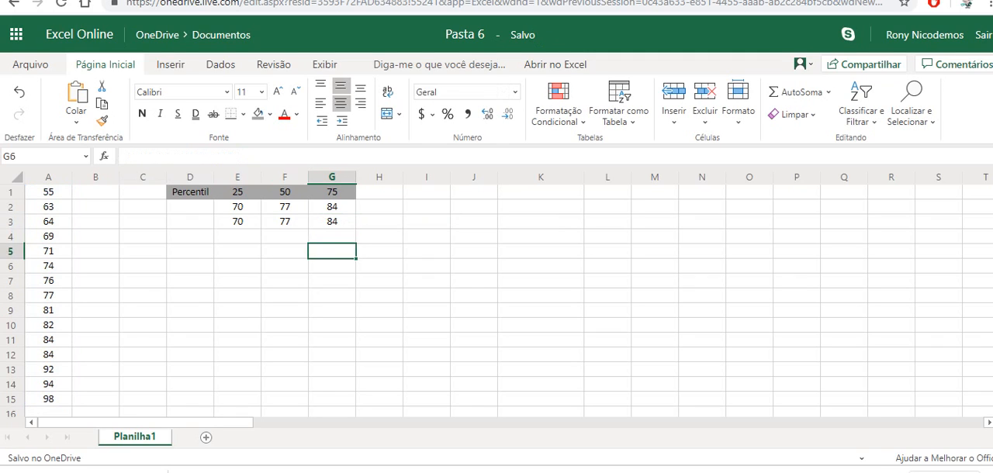
key(Left)
key(Left)
key(Left)
text(De)
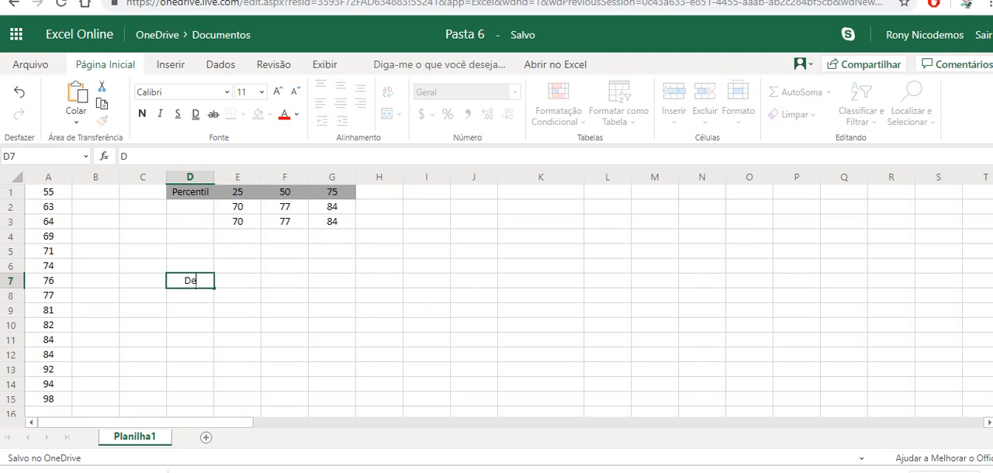
text(cil)
key(Return)
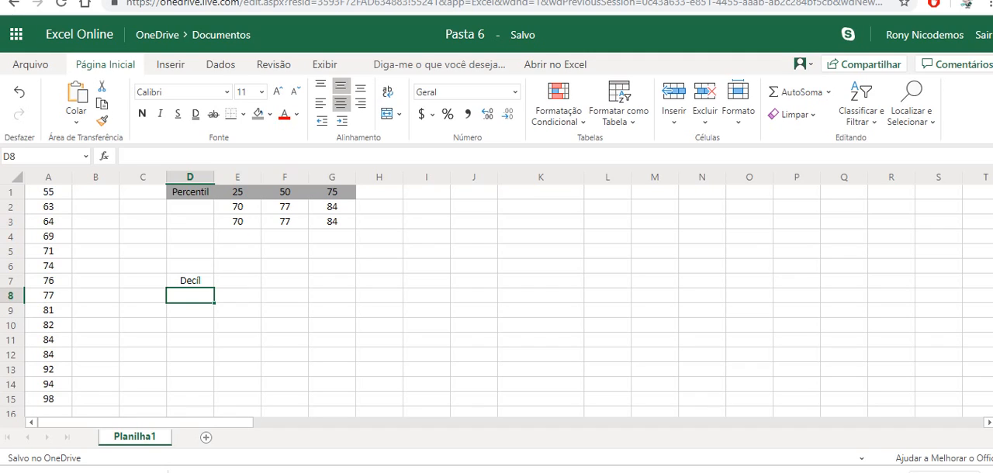
Step: Enter the decile numbers 1, 5 and 7 in cells E7 to G7
key(Right)
key(Left)
key(Up)
key(Right)
text(1)
key(Tab)
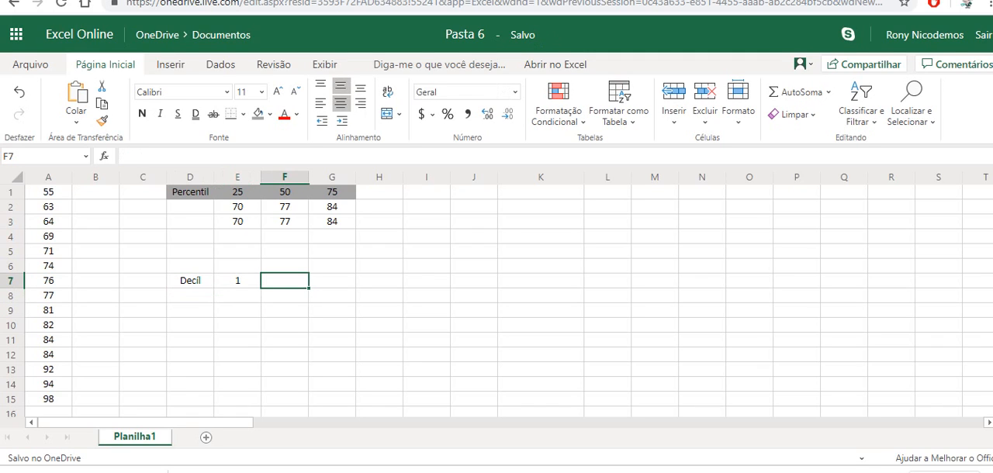
text(5)
key(Tab)
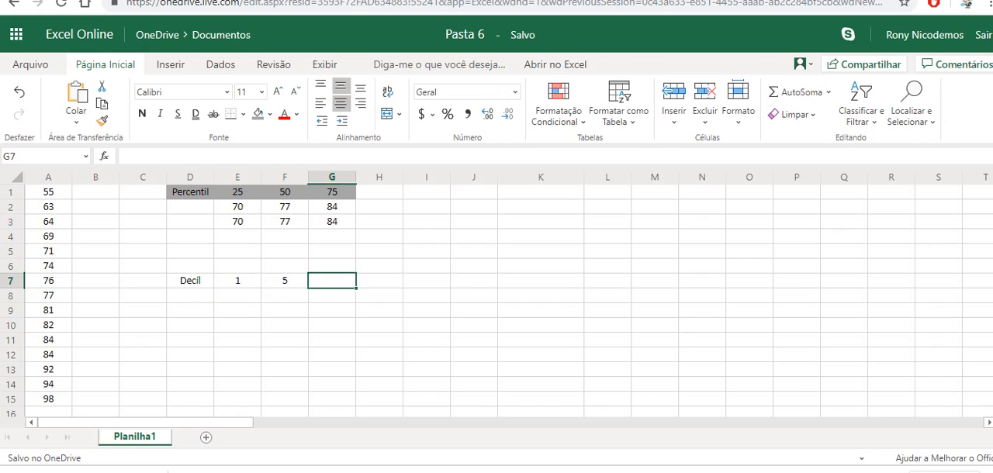
text(7)
key(Return)
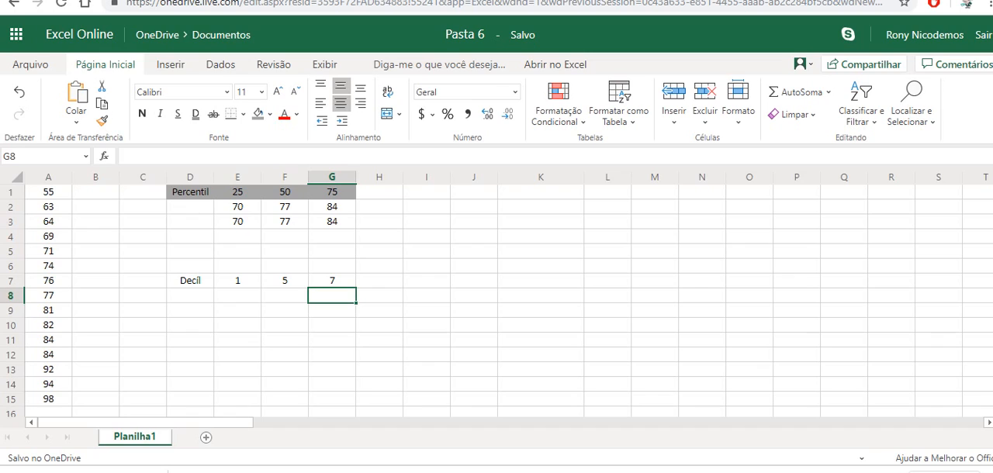
Step: Enter the row label "Percentil" in cell D8, below the Decil label
key(Left)
key(Left)
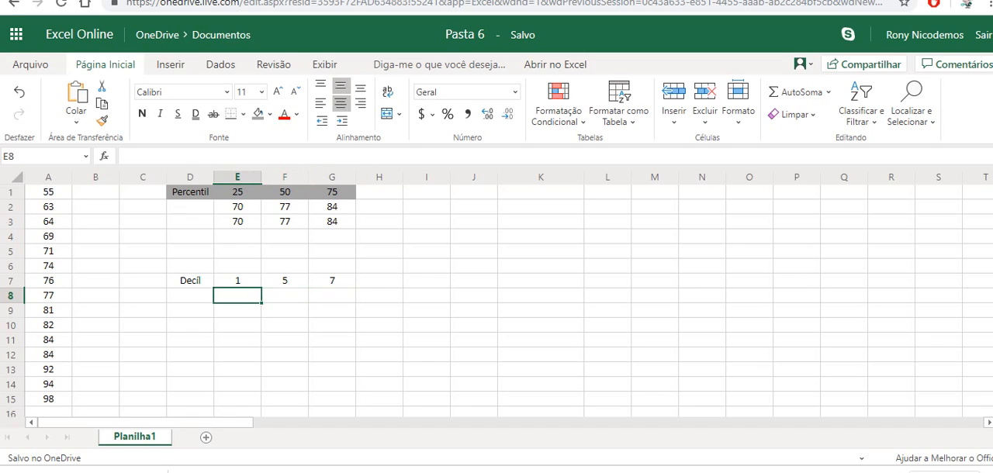
key(Up)
key(Down)
key(Left)
text(Per)
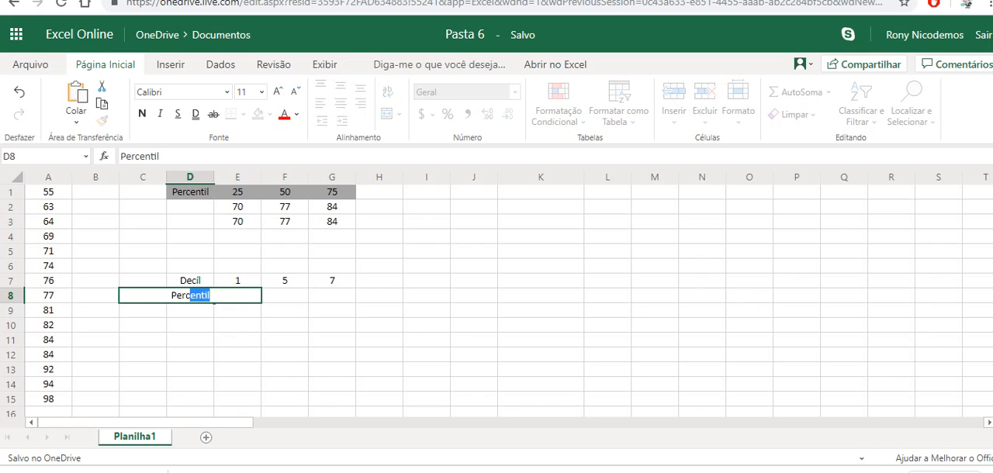
key(Return)
Step: Enter the equivalent percentiles 10, 50 and 70 in cells E8 to G8
key(Right)
key(Up)
text(10)
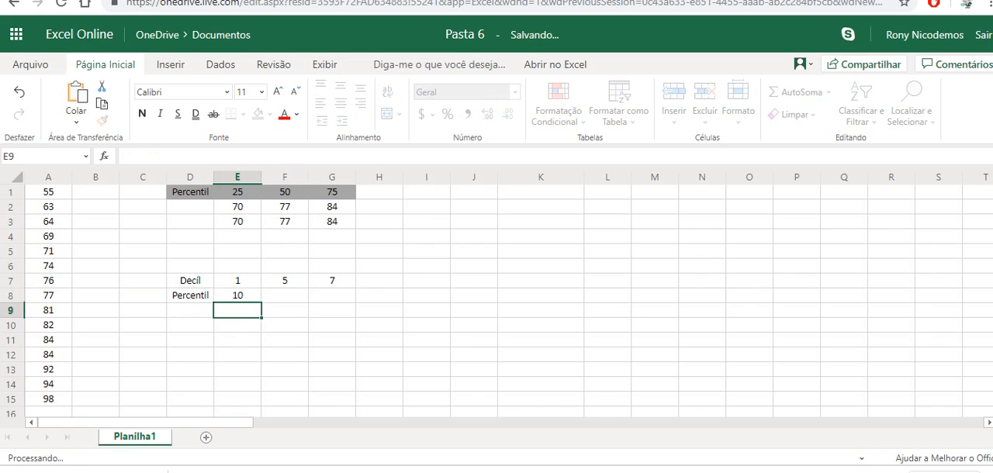
key(Return)
key(Right)
key(Up)
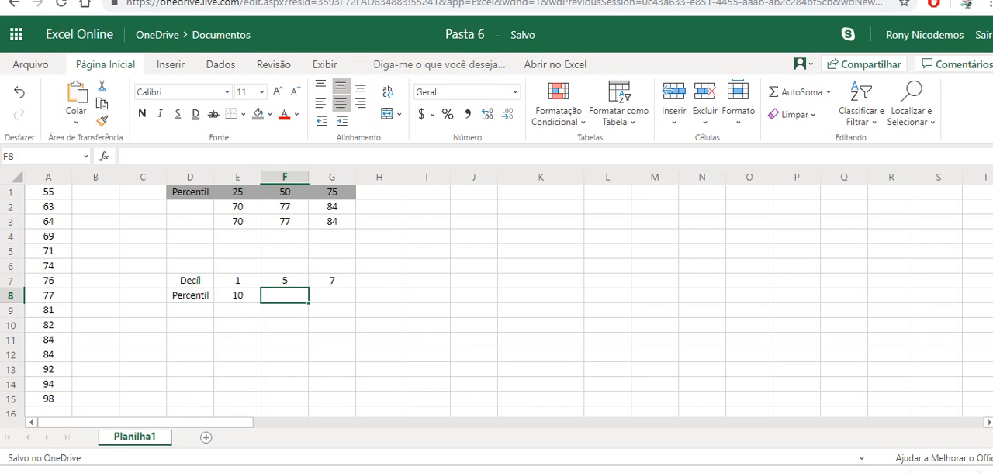
text(50)
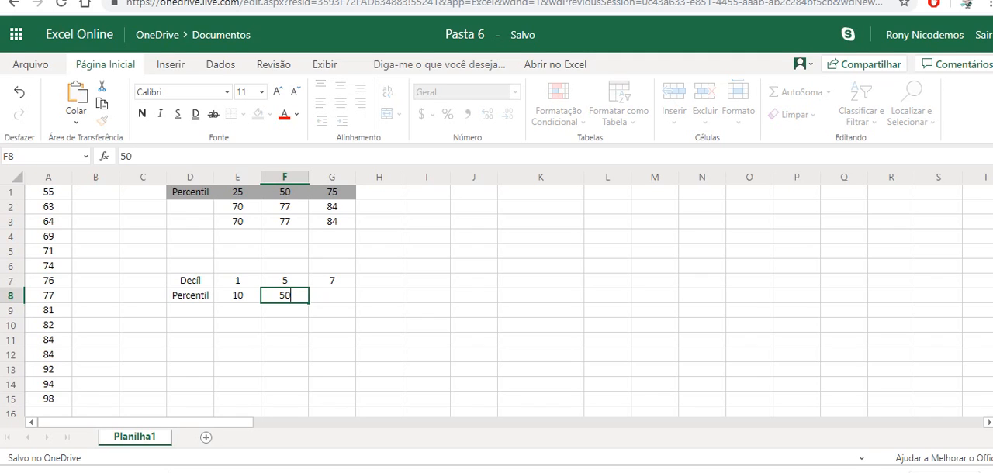
key(Return)
key(Right)
key(Up)
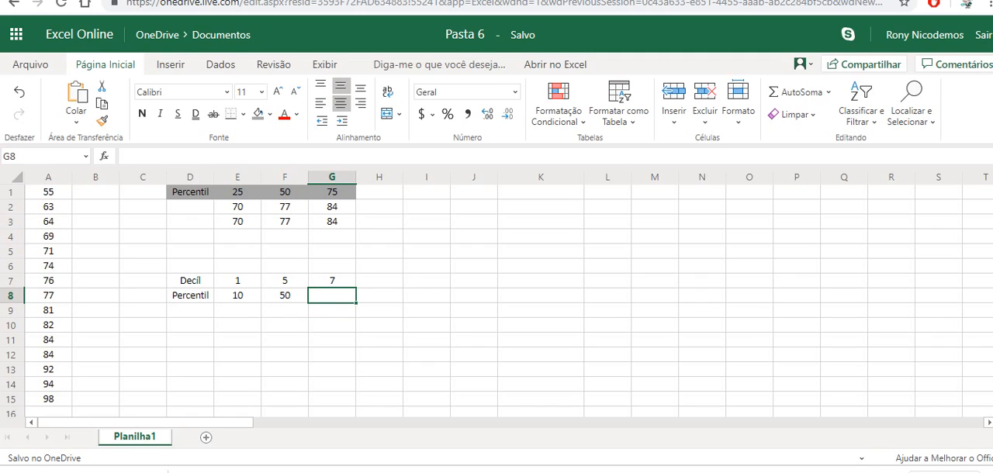
text(70)
key(Return)
Step: Calculate the 10th percentile in cell E9 with PERCENTIL.INC, using the absolute range $A$1:$A$15 and 10%
key(Left)
key(Left)
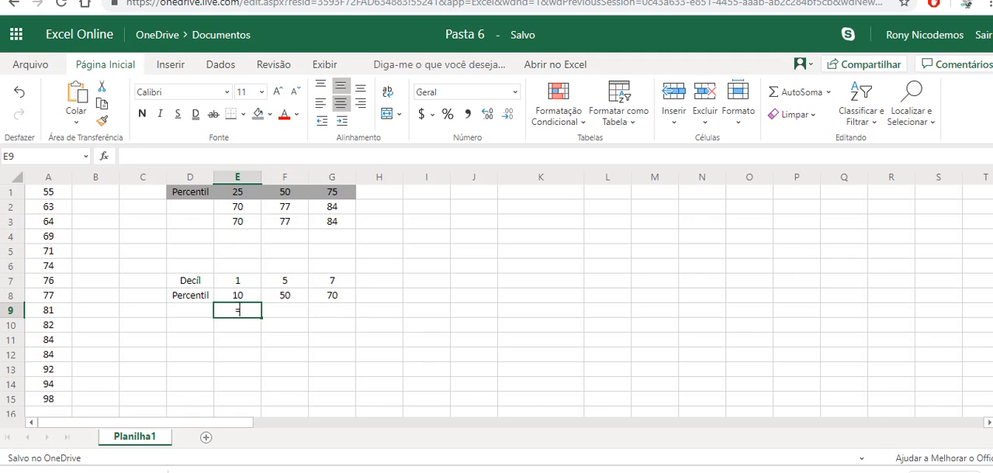
text(=percentil.)
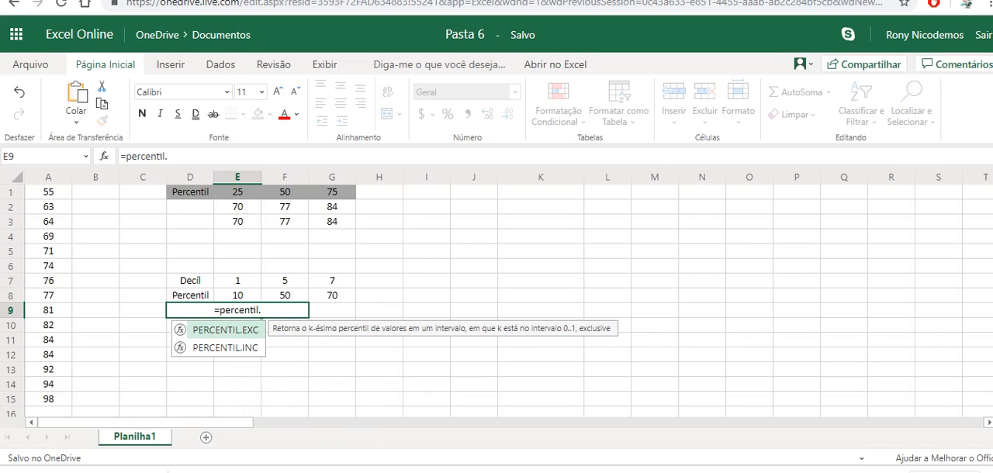
text(inc()
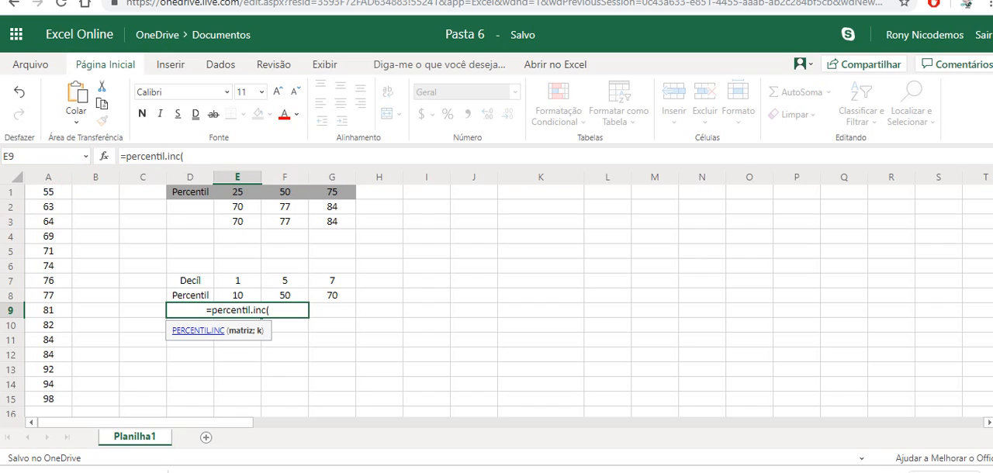
drag(48, 192, 48, 398)
key(F4)
text(;1)
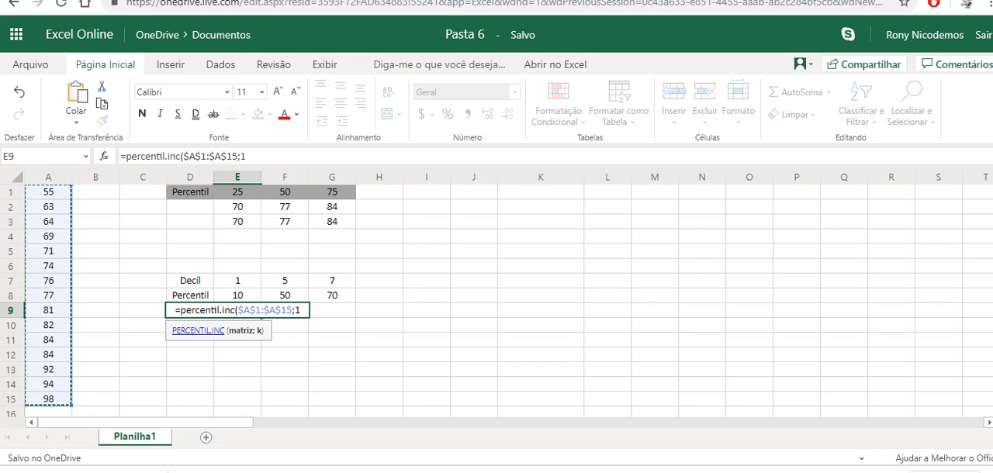
text(0%)
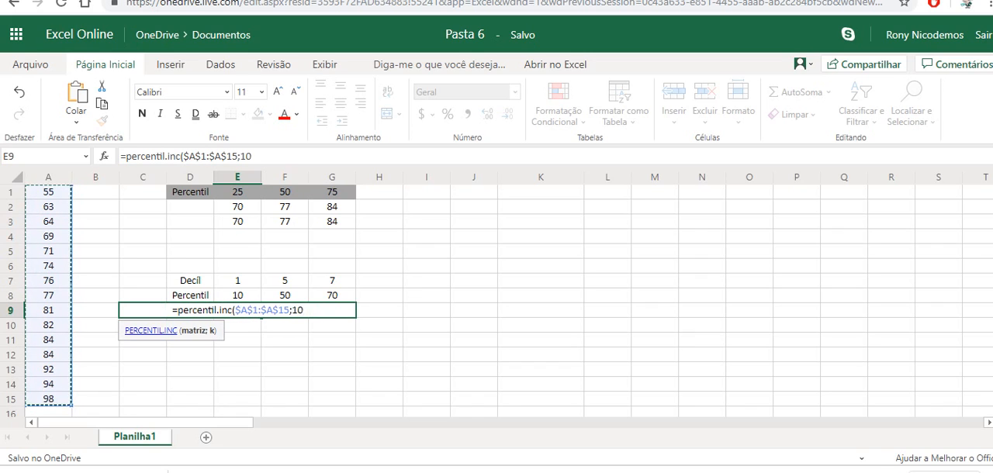
key(BackSpace)
key(BackSpace)
key(BackSpace)
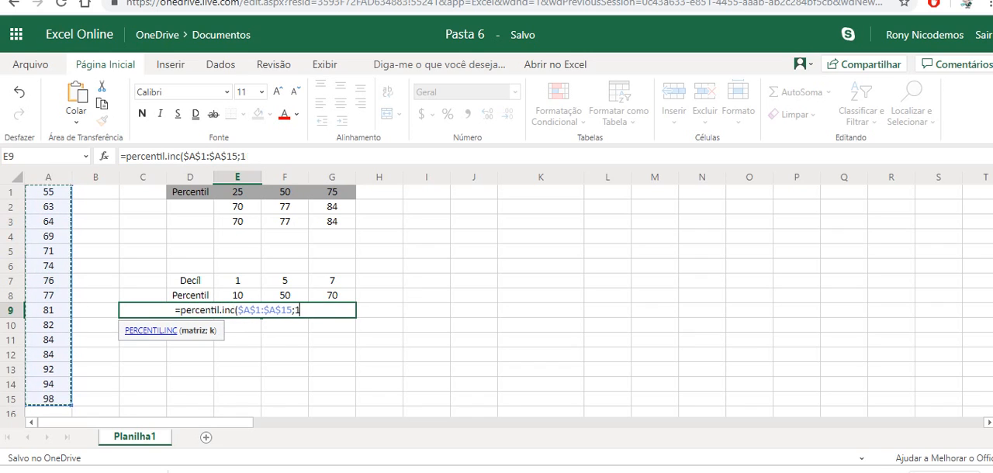
text(0,1)
key(BackSpace)
key(BackSpace)
key(BackSpace)
text(10%))
key(Return)
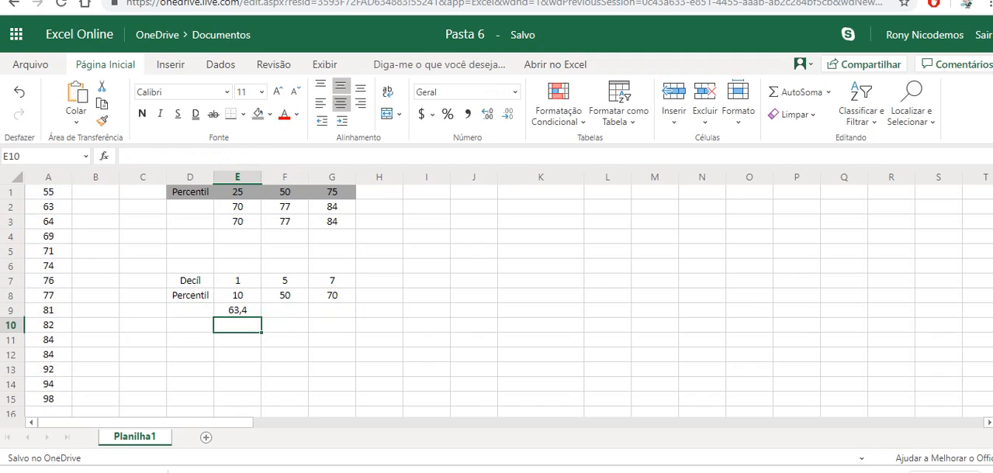
Step: Fill the percentile formula from cell E9 across to cells F9 and G9
click(237, 310)
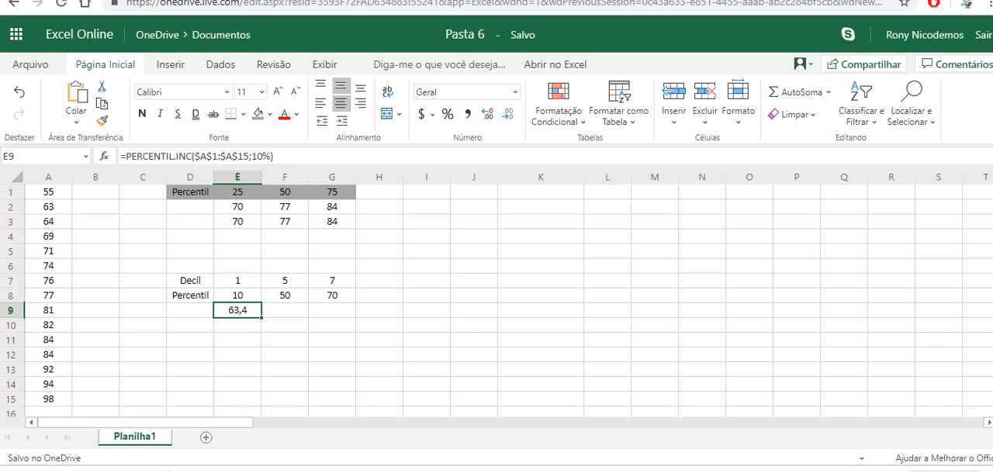
key(shift+Right)
key(shift+Right)
key(ctrl+r)
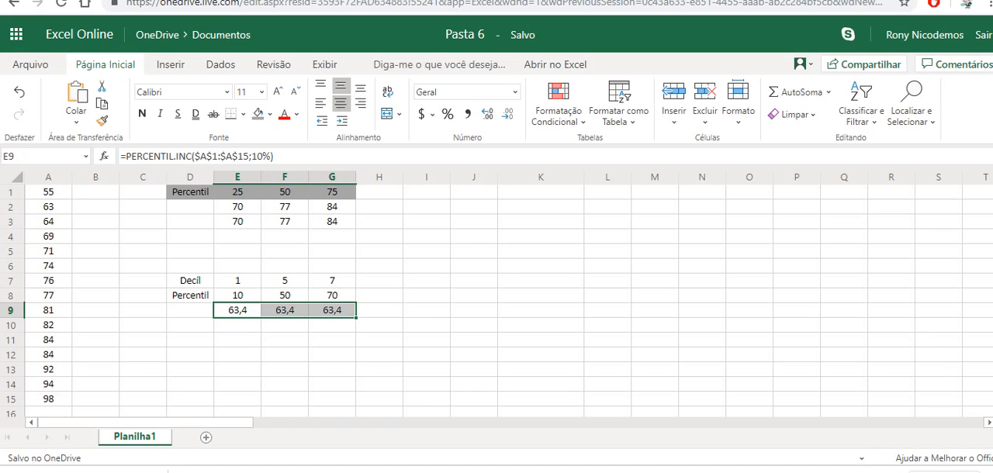
Step: Set the percentile in the formula of cell F9 to 50%
click(284, 311)
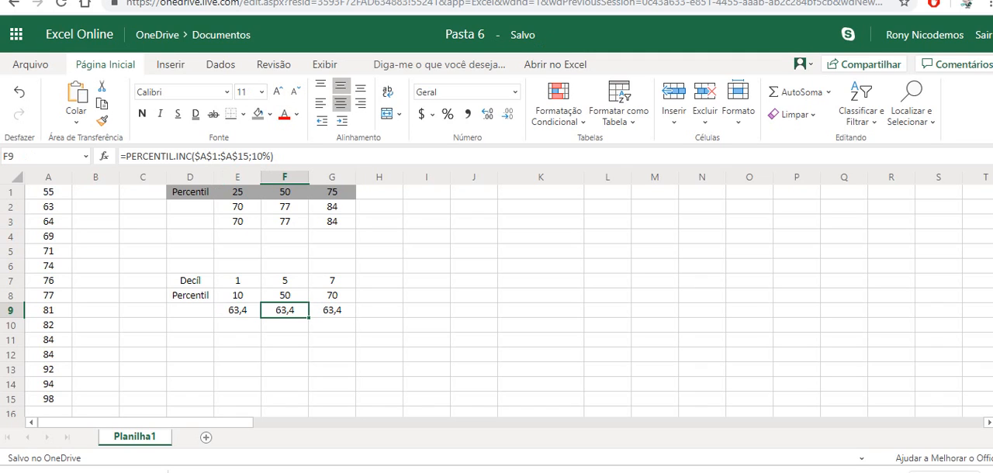
click(257, 157)
key(BackSpace)
text(5)
key(Return)
key(Right)
key(Up)
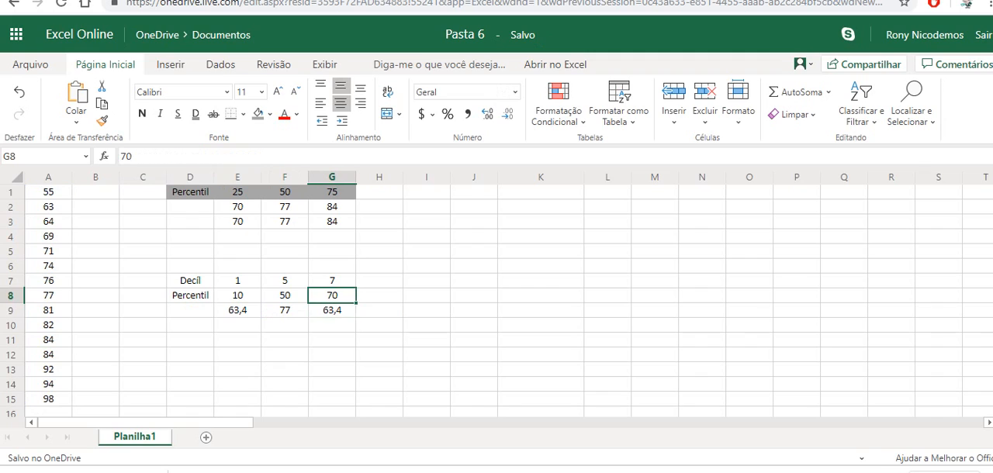
Step: Set the percentile in the formula of cell G9 to 70%
click(332, 310)
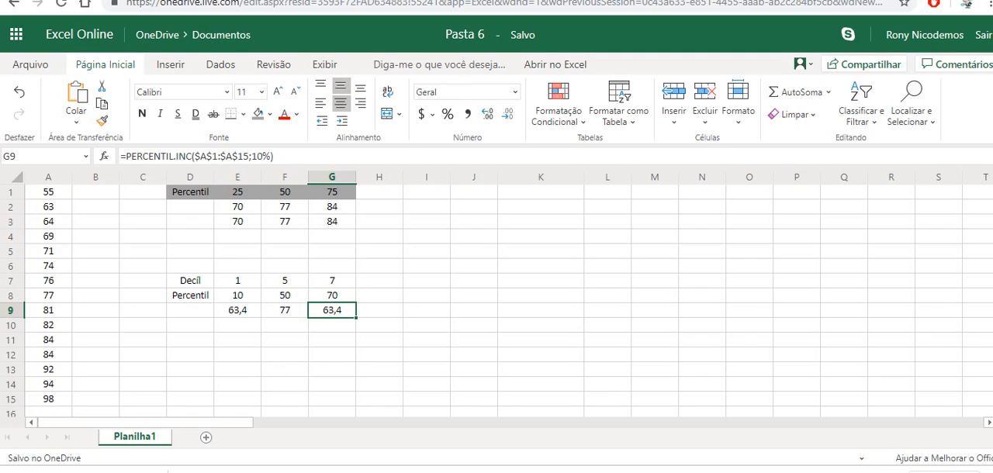
click(257, 157)
key(BackSpace)
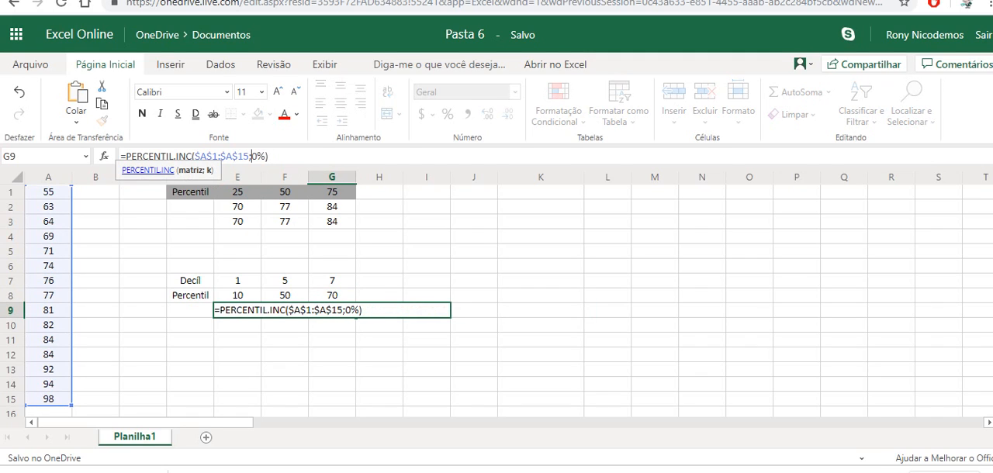
text(7)
key(ctrl+Return)
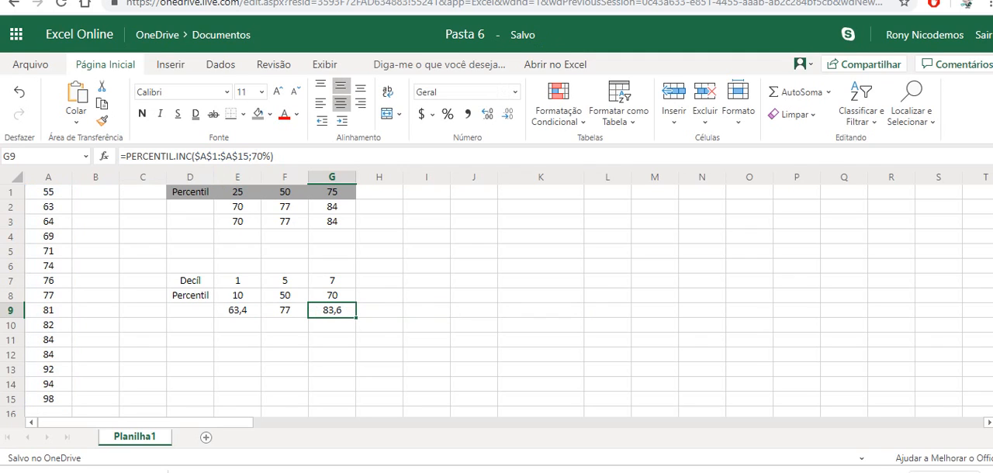
Step: Enter the label L_70 in cell J1 for the position of the 70th percentile
key(Up)
key(Up)
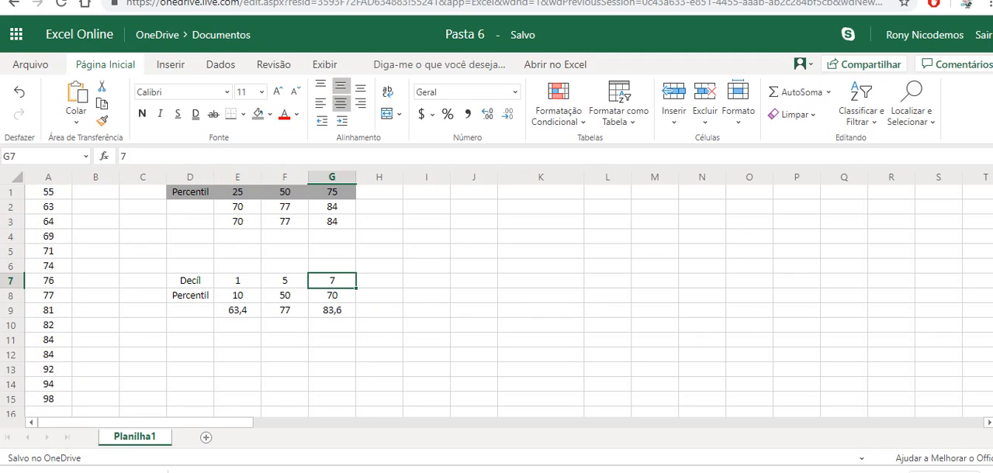
key(Right)
key(Right)
key(Up)
key(Up)
key(Up)
key(Up)
key(Up)
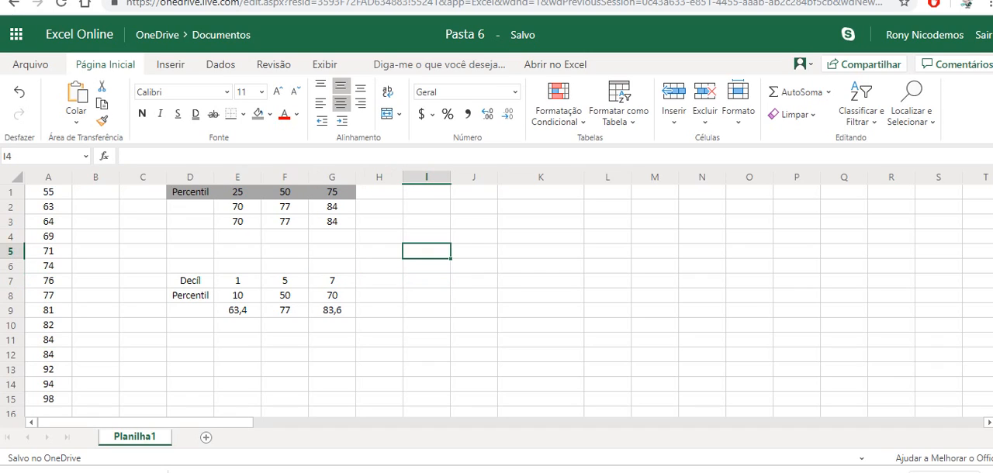
key(Up)
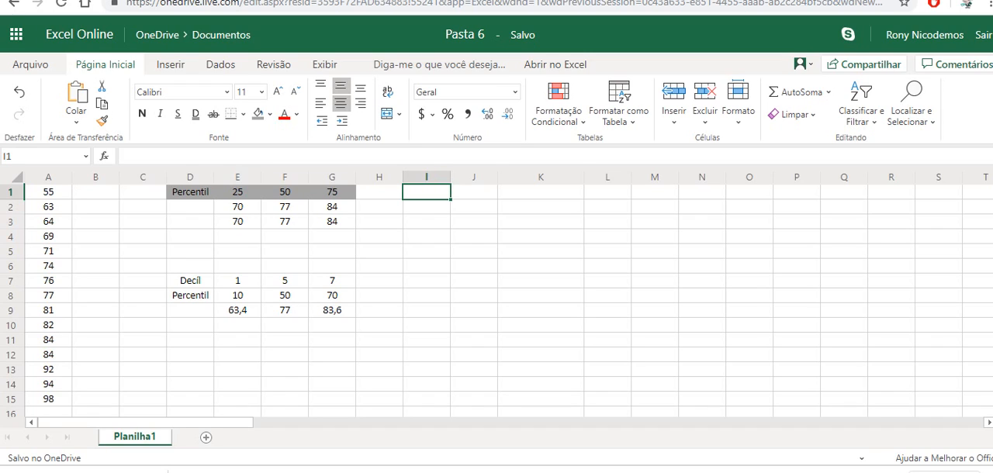
key(Right)
key(Right)
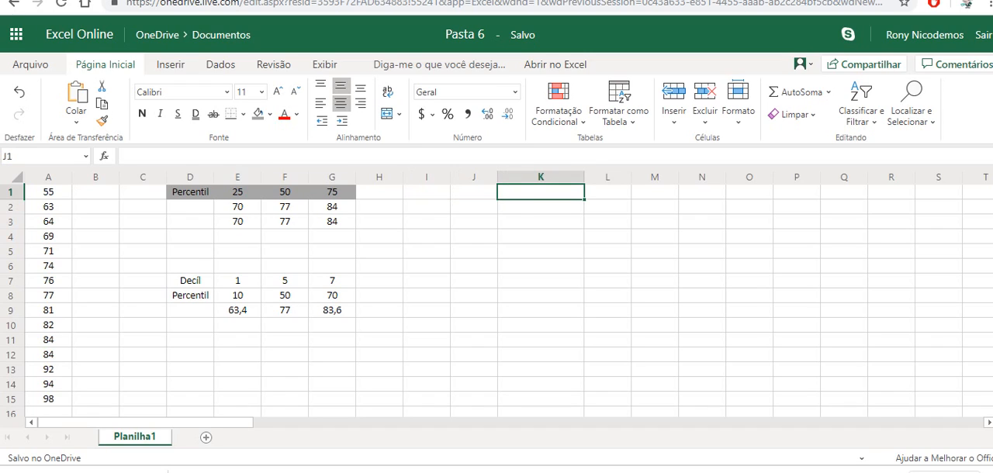
key(Left)
text(L)
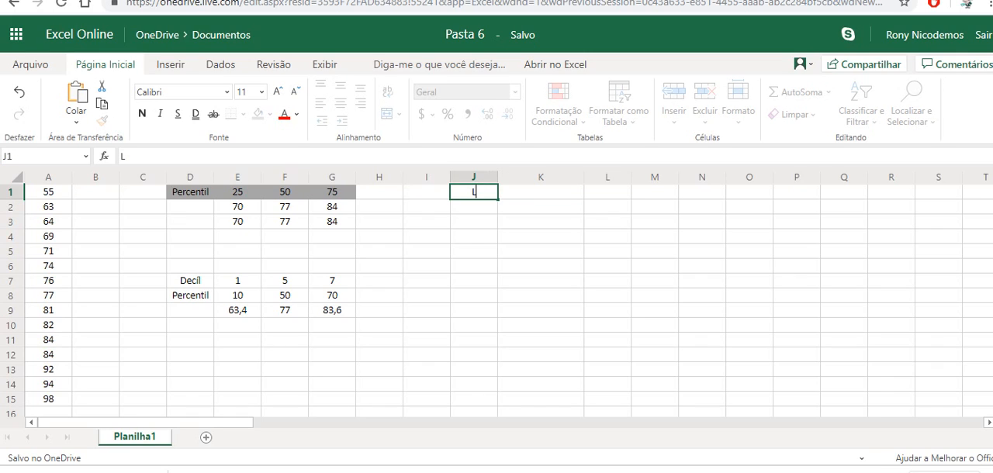
text(_70)
key(Return)
Step: Enter the general position expression (n-1)*p/100+1 as text in cell K1
key(Right)
key(Up)
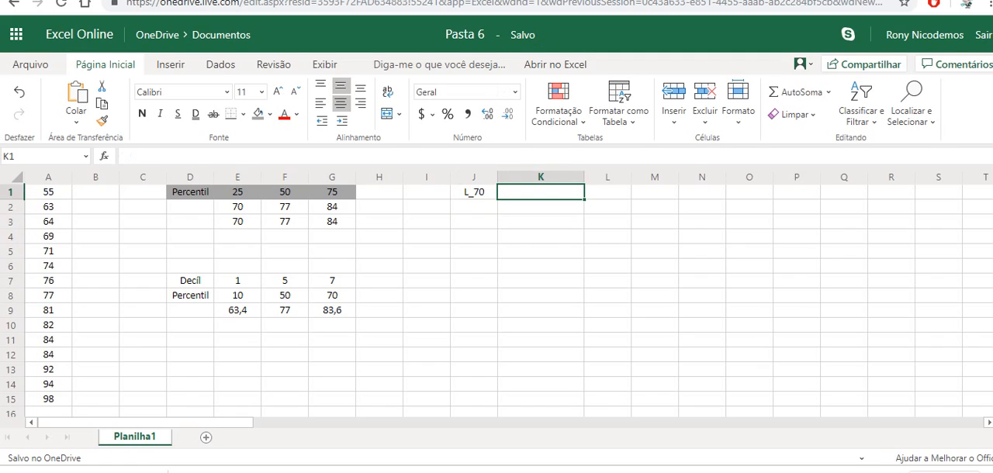
text((n-1))
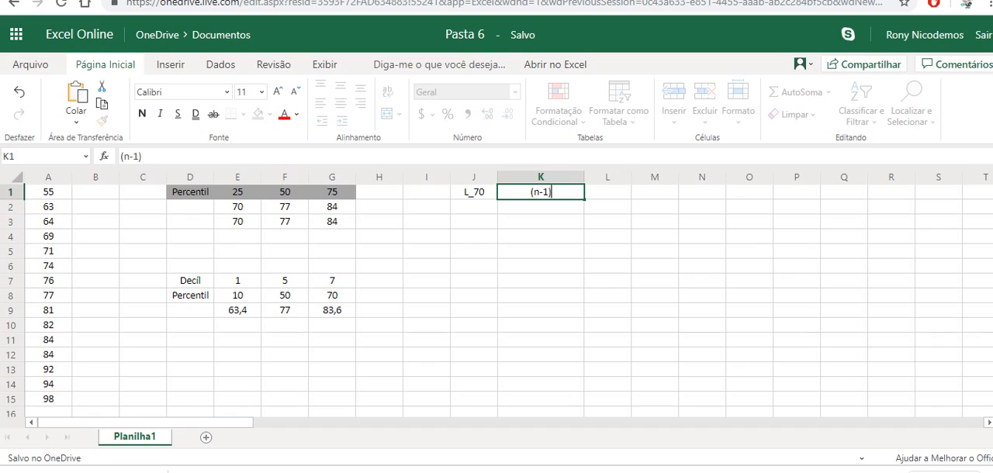
text(*p/100)
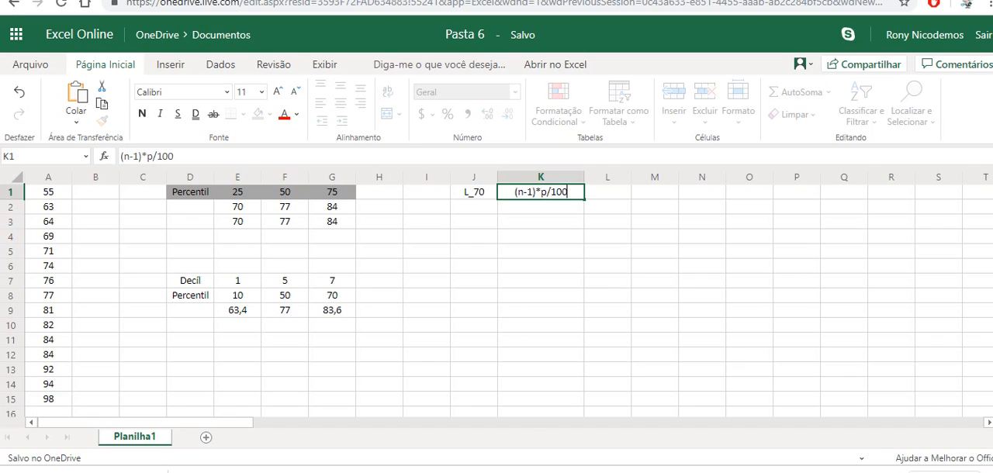
text(+1)
key(Return)
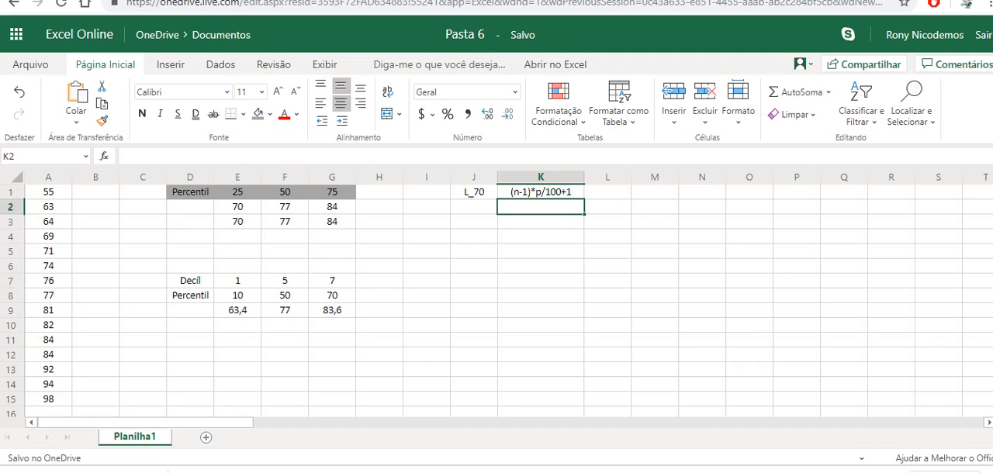
Step: Turn the expression in K1 into a formula with n = 15 and p = 70, giving =(15-1)*70/100+1
click(541, 192)
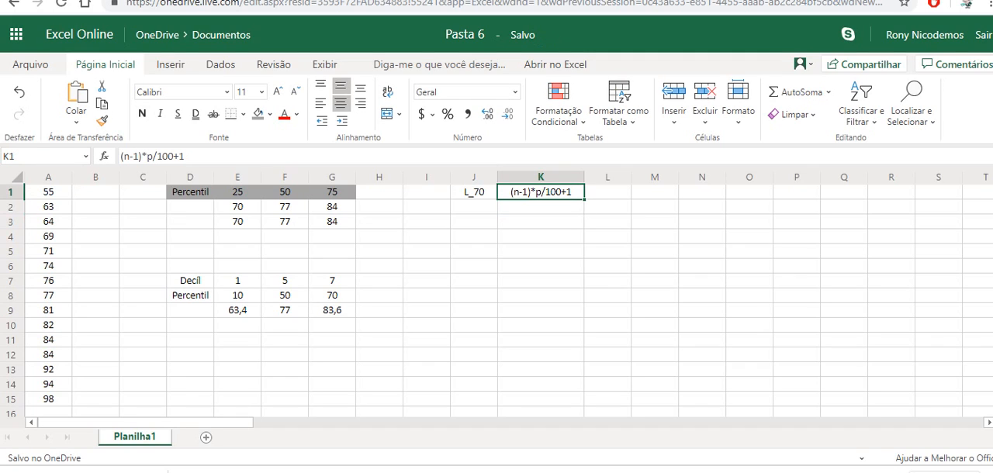
click(121, 157)
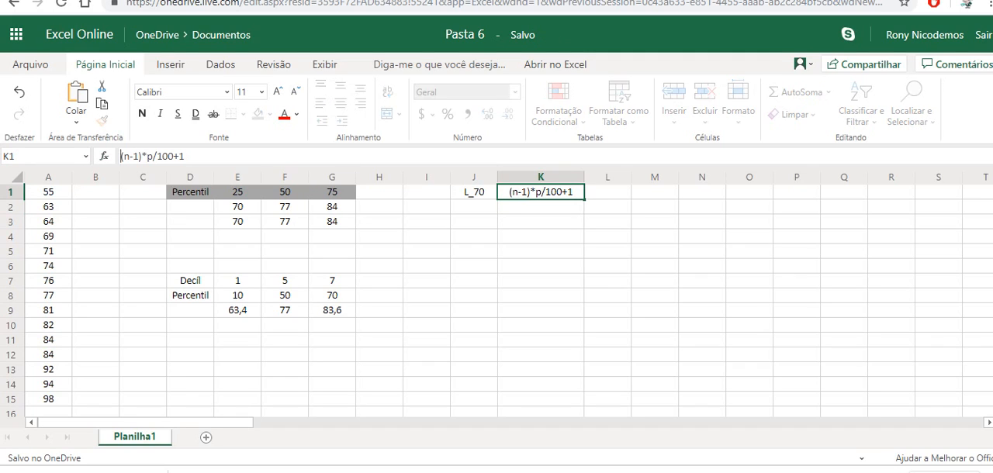
text(=)
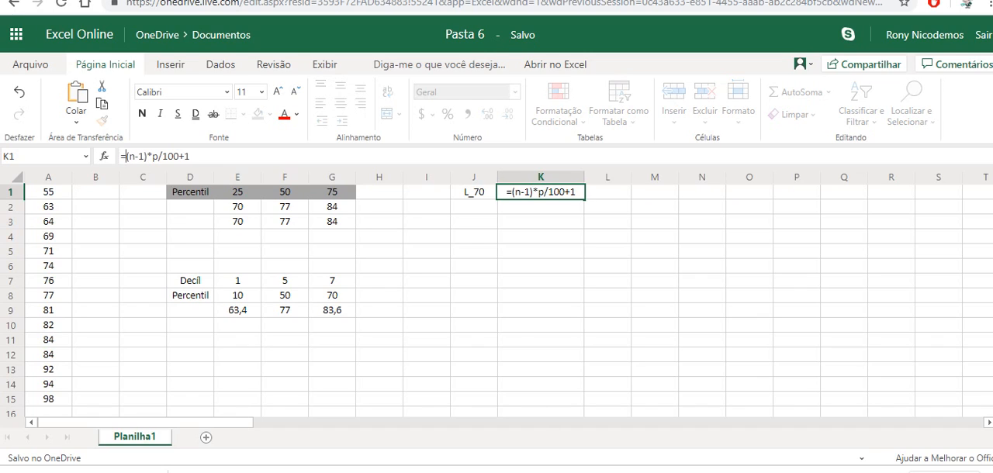
double_click(515, 192)
text(15)
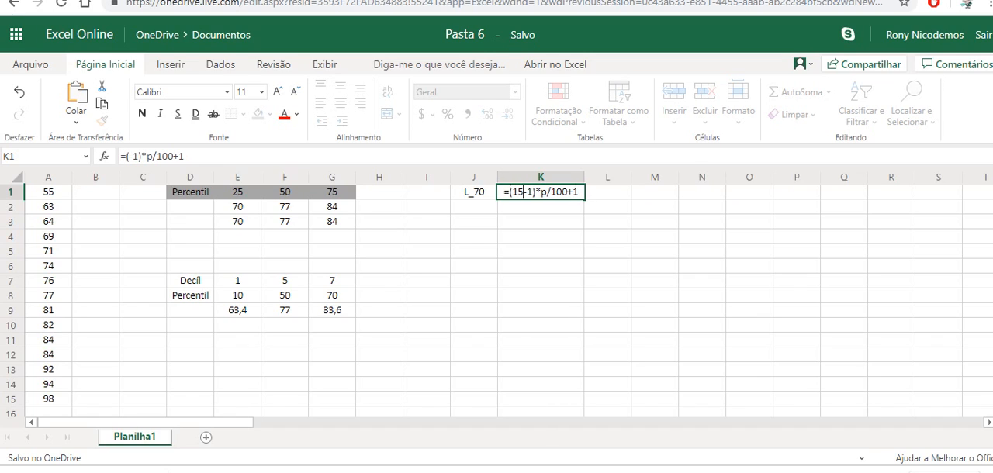
double_click(545, 192)
key(BackSpace)
text(70)
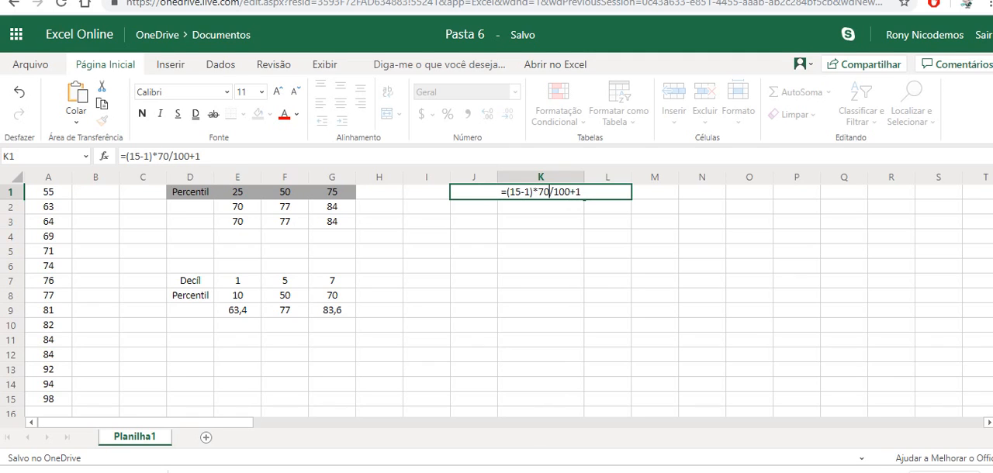
key(Return)
click(540, 192)
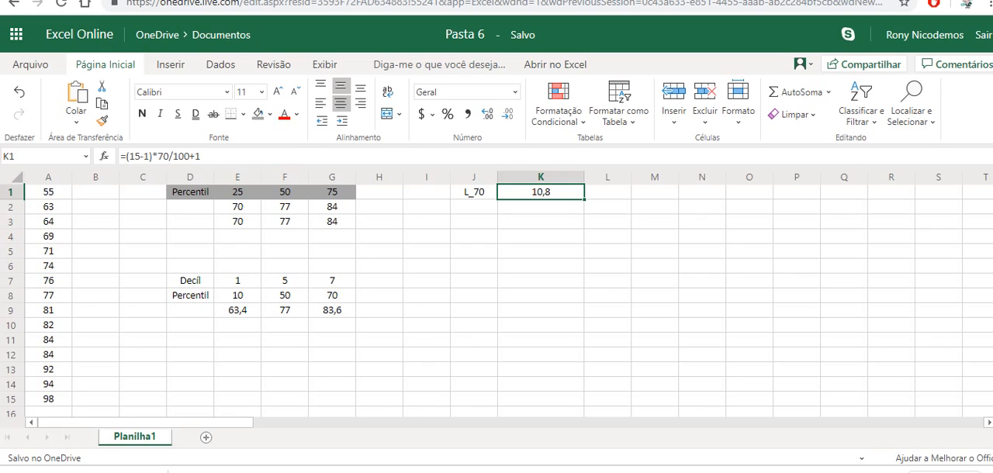
Step: Compare the 10th and 11th data values in cells A10 and A11
click(48, 325)
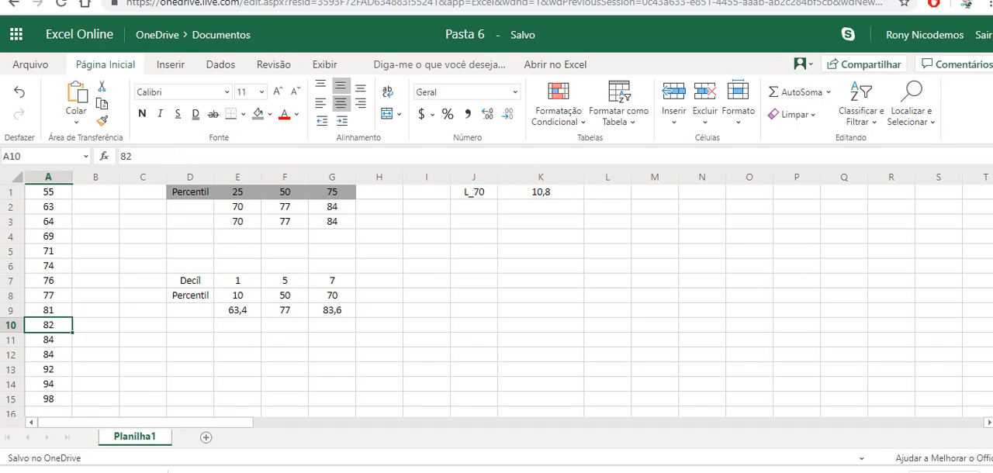
click(49, 340)
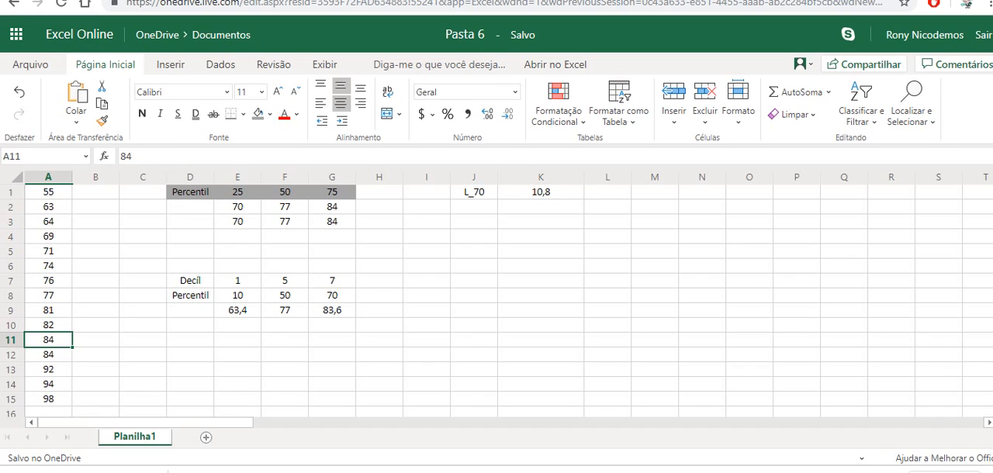
click(48, 324)
click(48, 340)
click(48, 325)
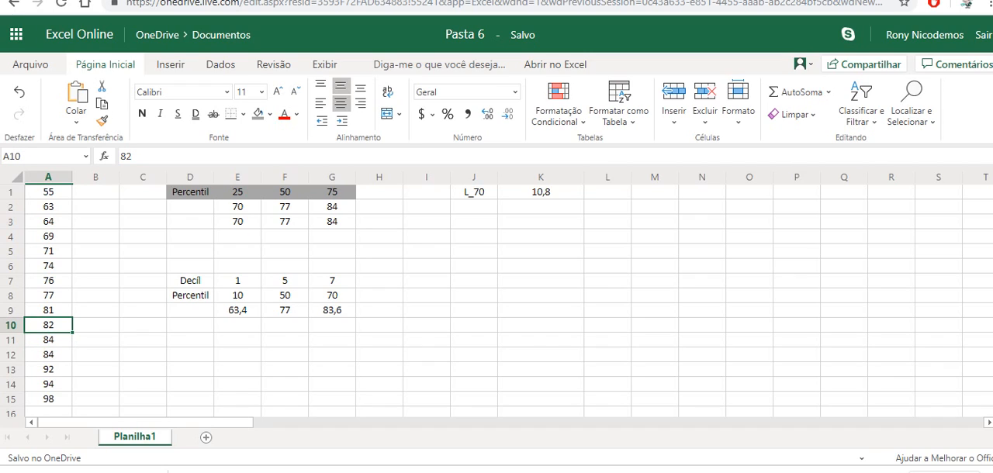
click(48, 340)
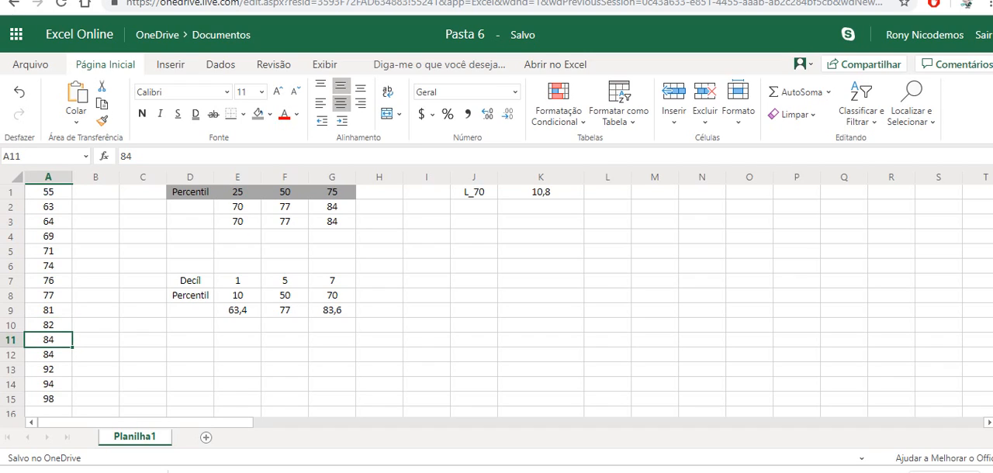
click(48, 325)
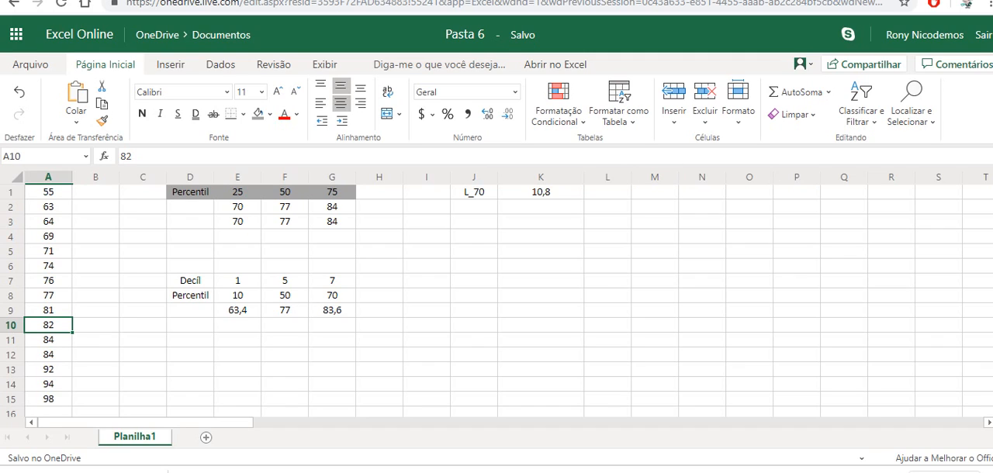
Step: Calculate the 70th percentile in L1 as the weighted average =A11*0,8+A10*0,2 and compare it with the function result in G9
click(607, 192)
text(=)
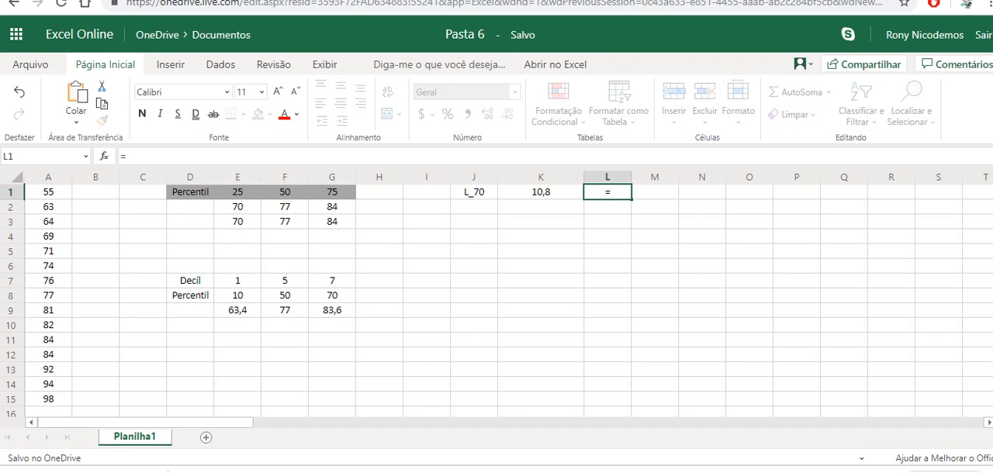
click(48, 340)
text(*0,8_)
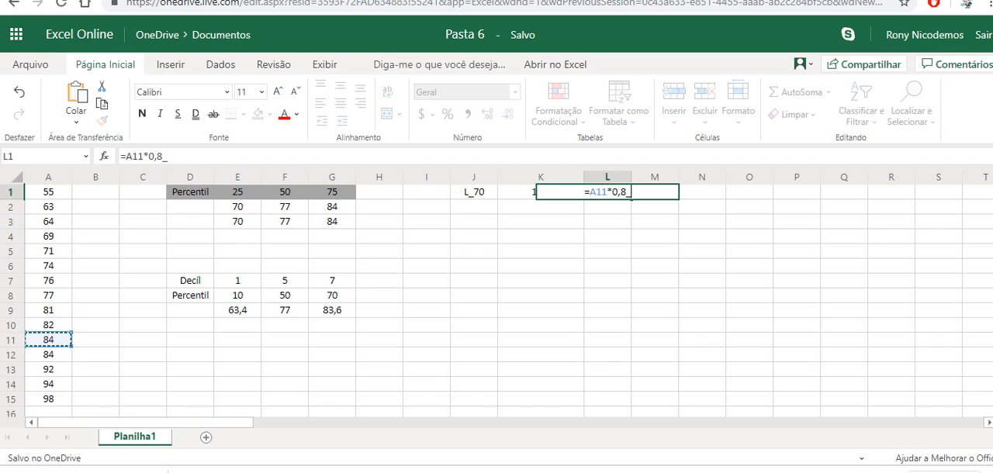
key(BackSpace)
text(+)
click(48, 325)
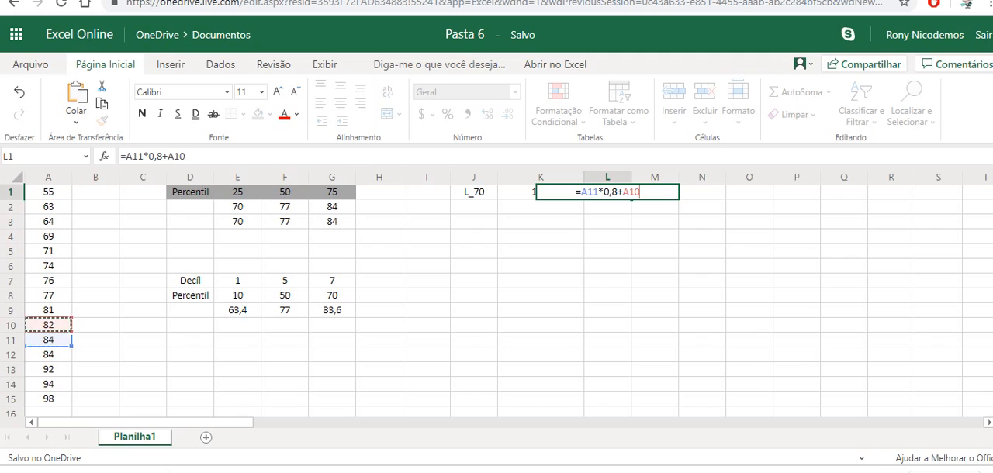
text(*0,2)
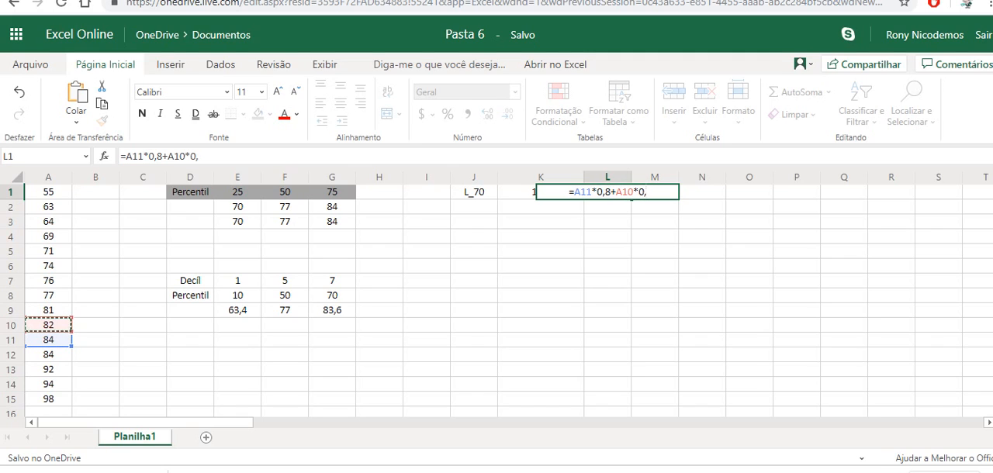
key(Return)
key(Up)
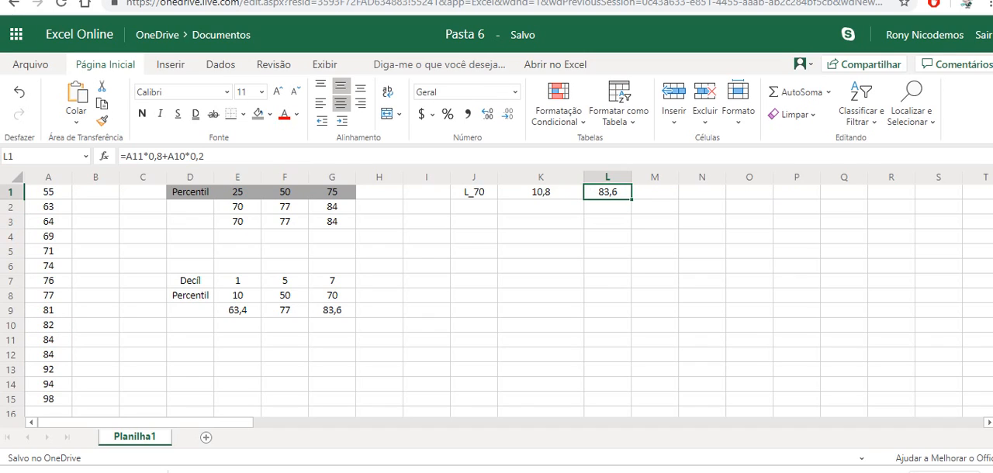
click(332, 310)
Step: Replace the formula in L1 with the linear interpolation =A10+(A11-A10)*0,8
click(608, 193)
key(Delete)
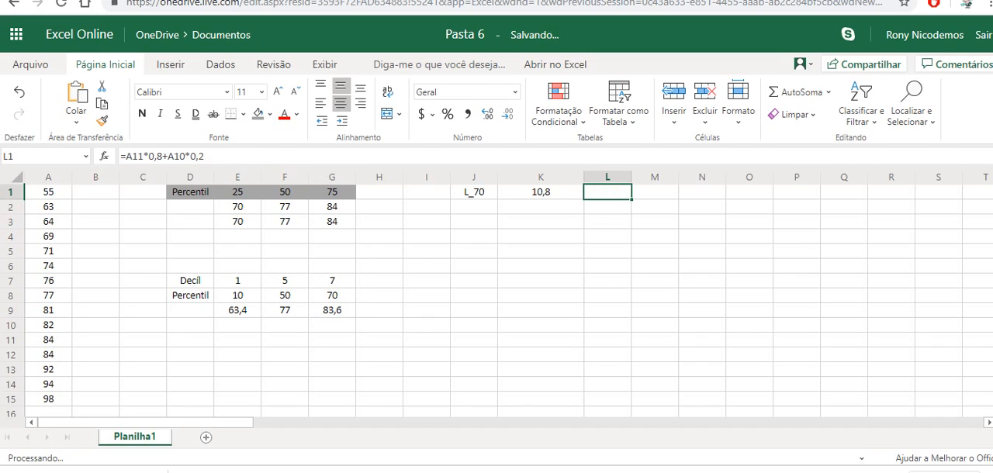
text(=)
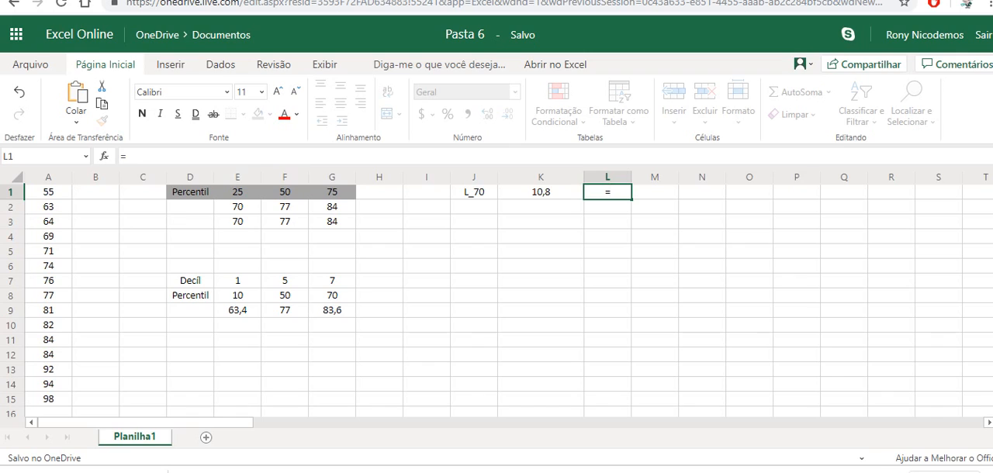
click(48, 325)
text(+()
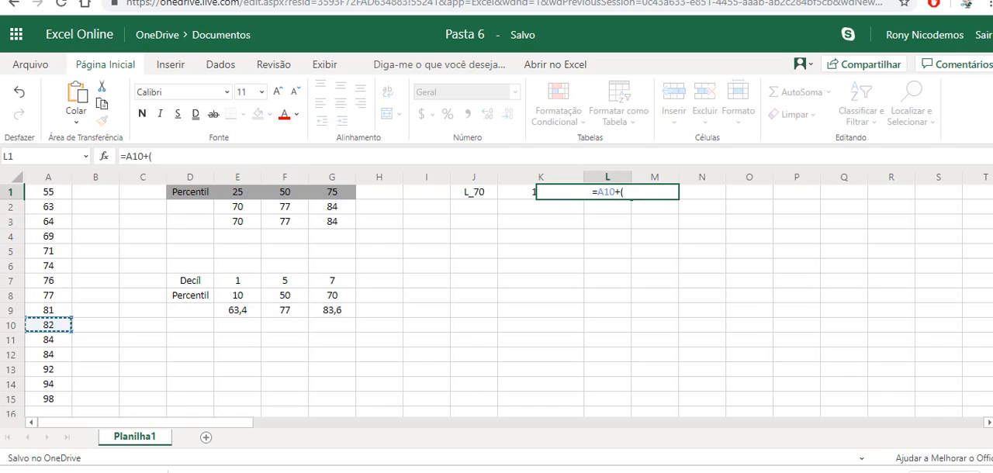
click(48, 340)
text(-)
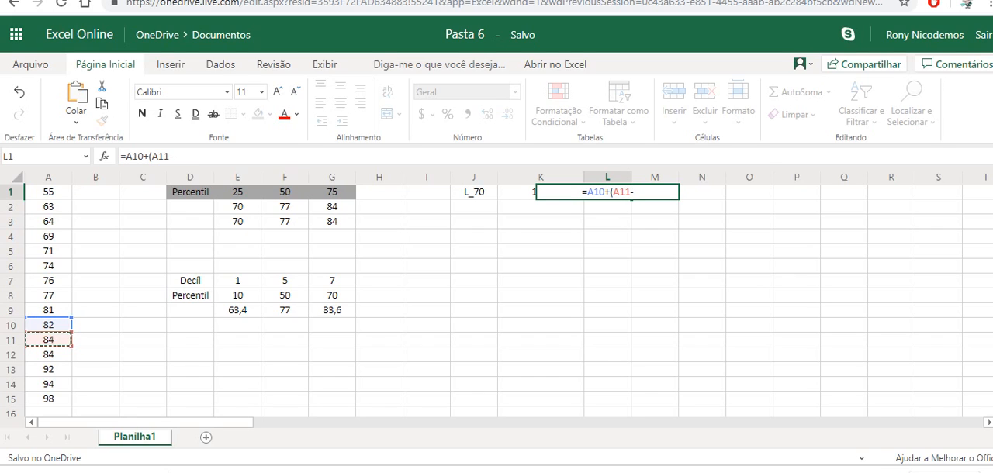
click(48, 325)
text()*)
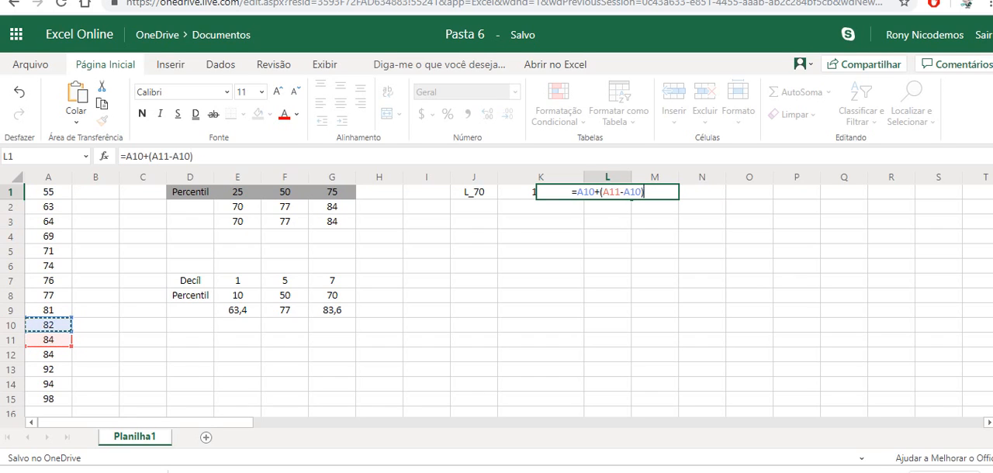
text(0,8)
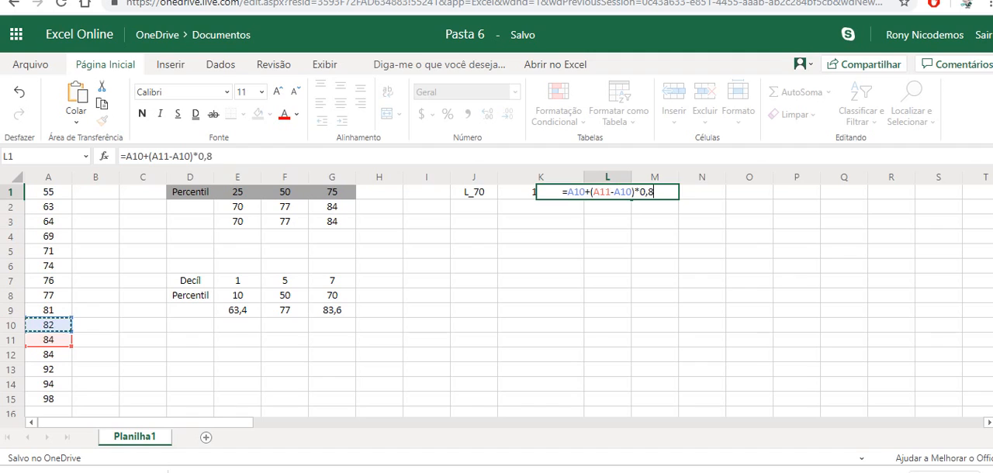
key(Return)
click(607, 192)
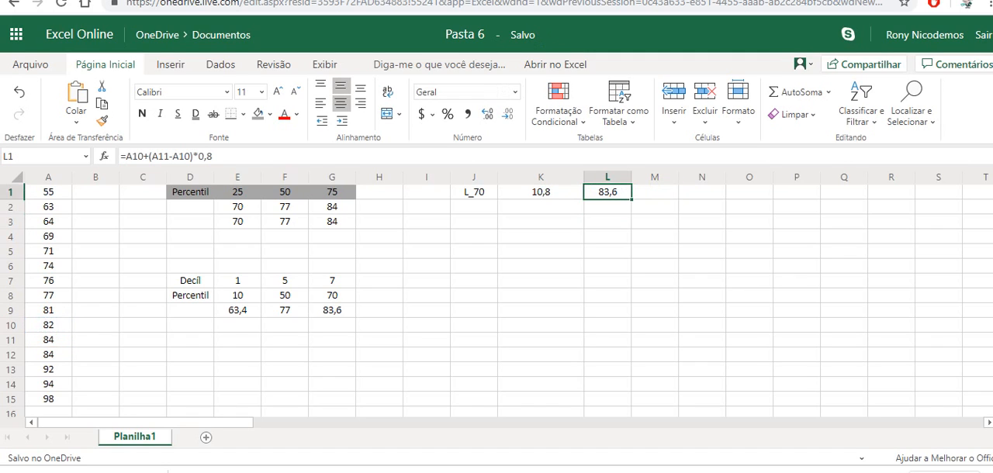
Step: Apply the grey fill colour to the interpolated 70th percentile in cell L1
key(Down)
key(Left)
key(Left)
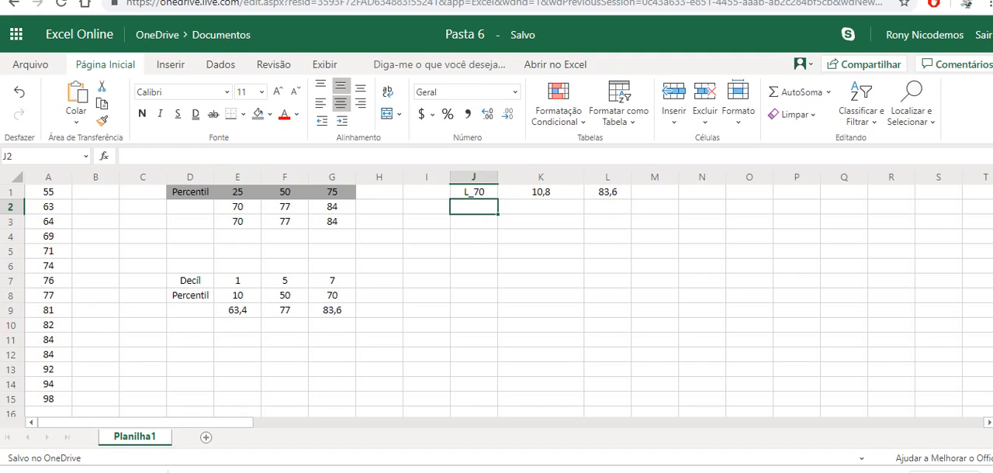
key(Right)
key(Right)
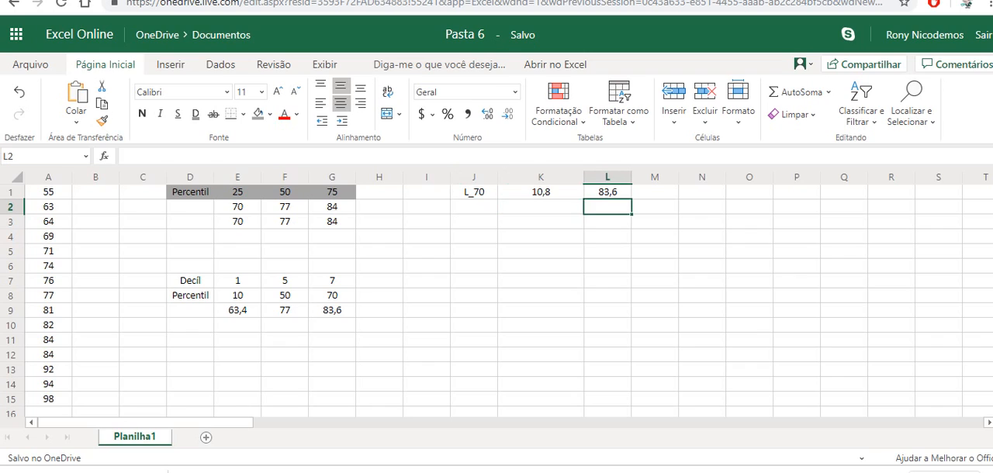
key(Up)
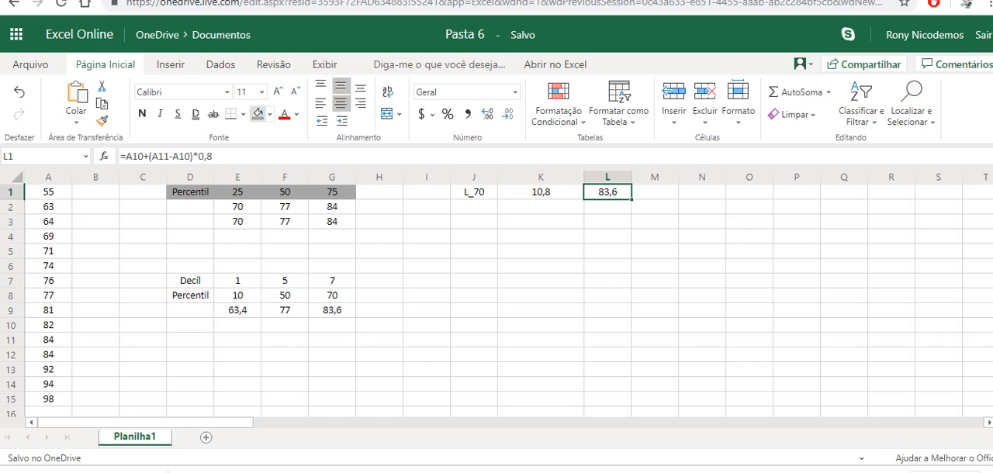
click(257, 114)
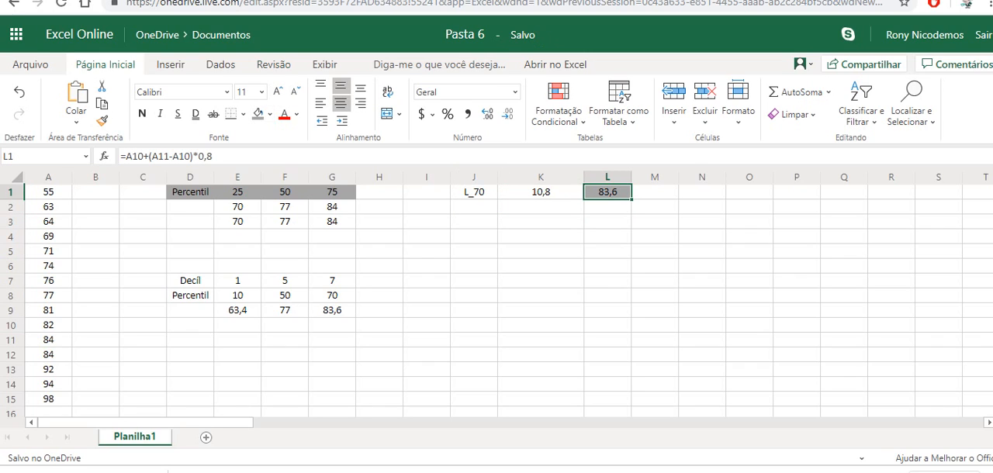
key(Left)
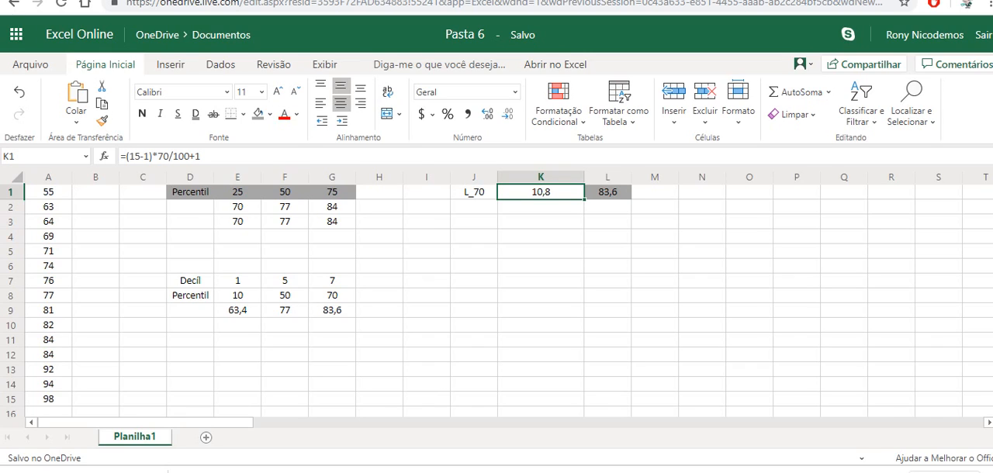
key(Right)
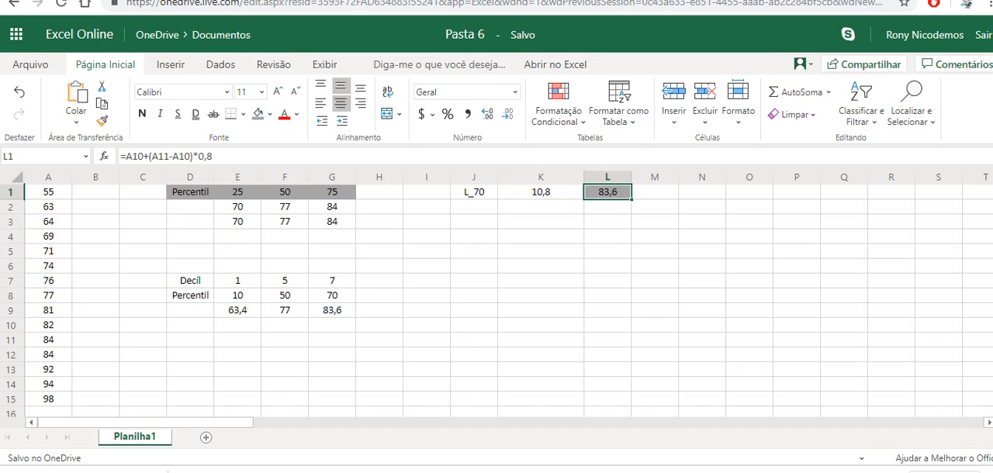
key(Down)
key(Left)
key(Left)
key(Left)
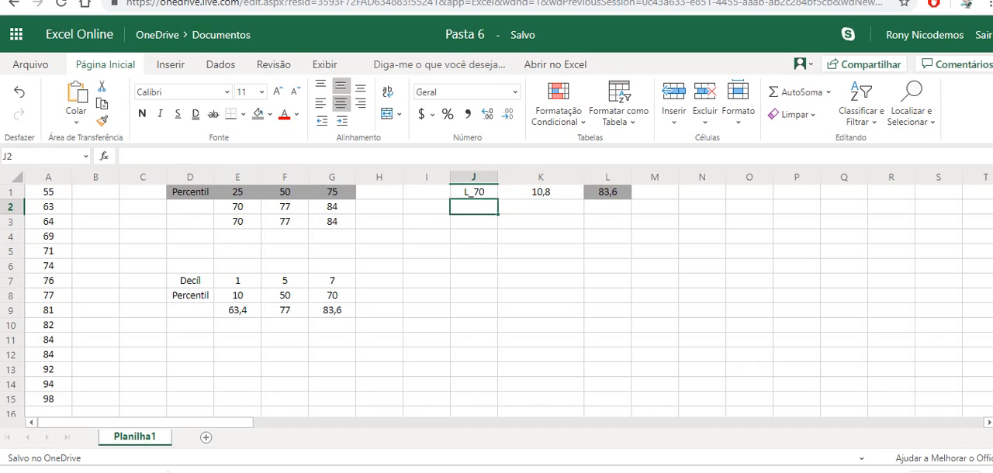
key(Right)
key(Left)
key(Left)
key(Left)
key(Left)
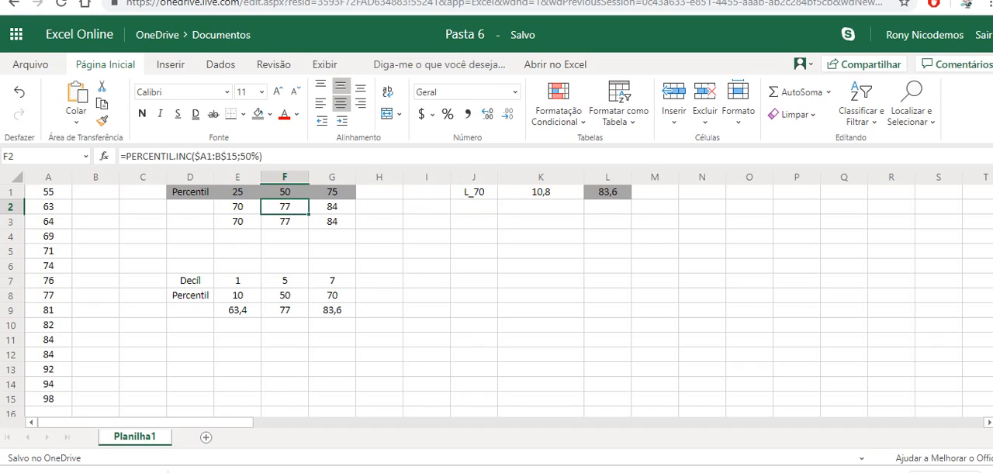
key(Left)
key(Down)
key(Down)
key(Down)
key(Down)
key(Down)
key(Up)
key(Up)
key(Up)
key(Up)
key(Up)
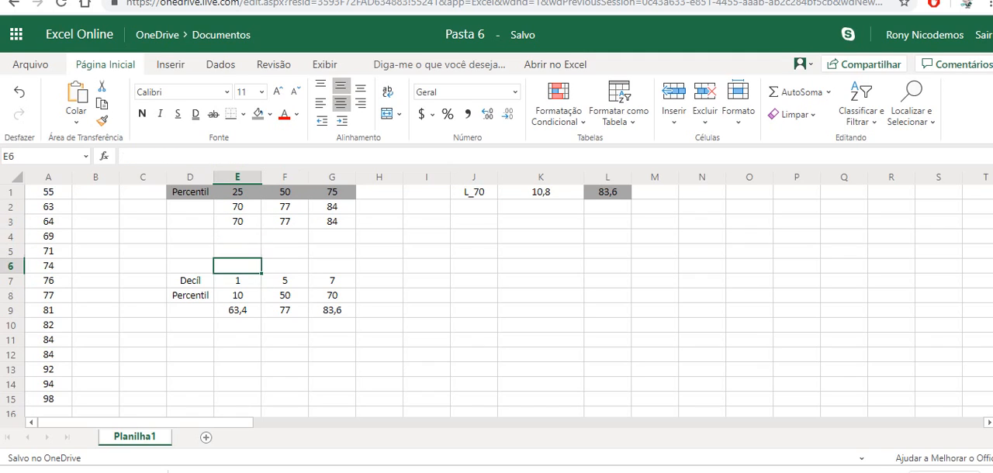
key(Right)
key(Up)
key(Right)
key(Right)
key(Right)
key(Right)
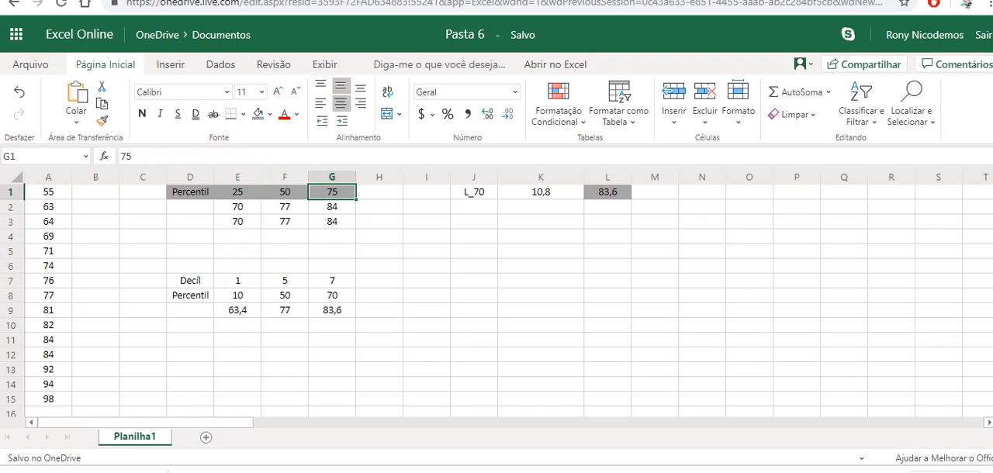
Step: Enter the label L_25 in cell J2 for the position of the 25th percentile
key(Right)
key(Right)
key(Down)
key(Left)
key(Left)
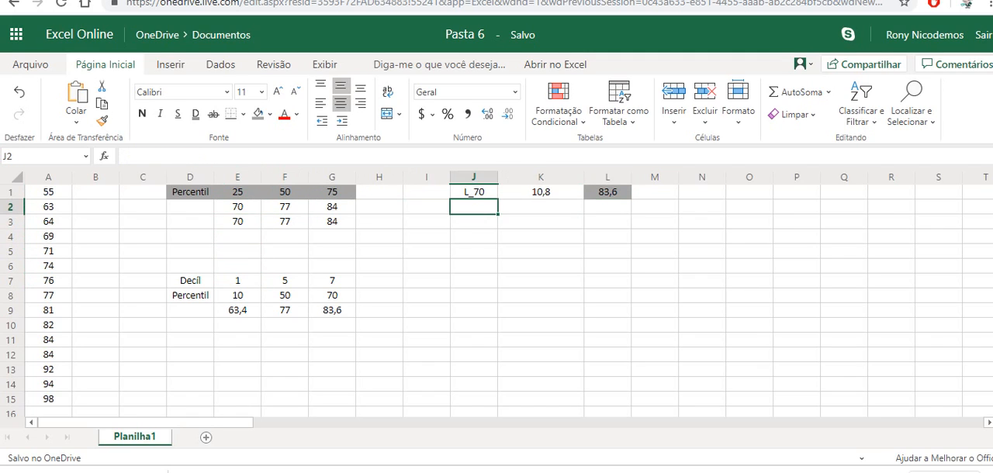
text(L_25)
key(Tab)
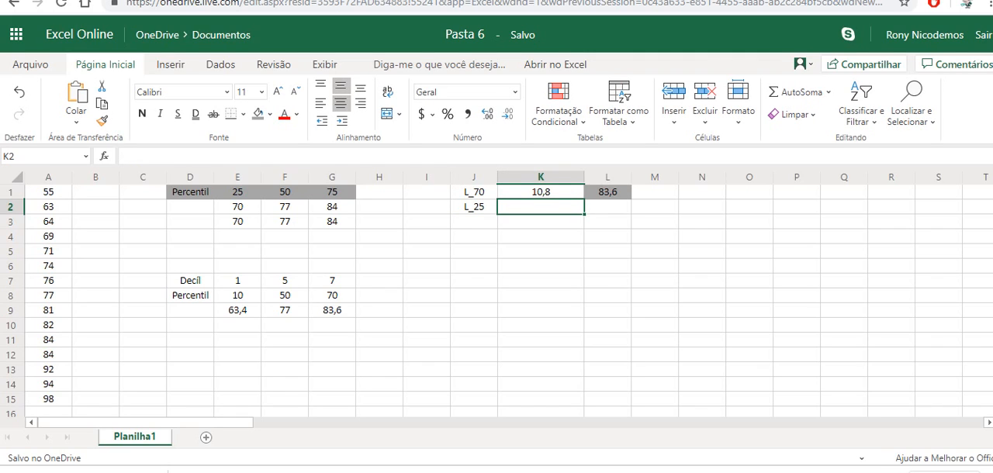
Step: Calculate the position of the 25th percentile in cell K2 with =(15-1)*25/100+1
text(=(15)
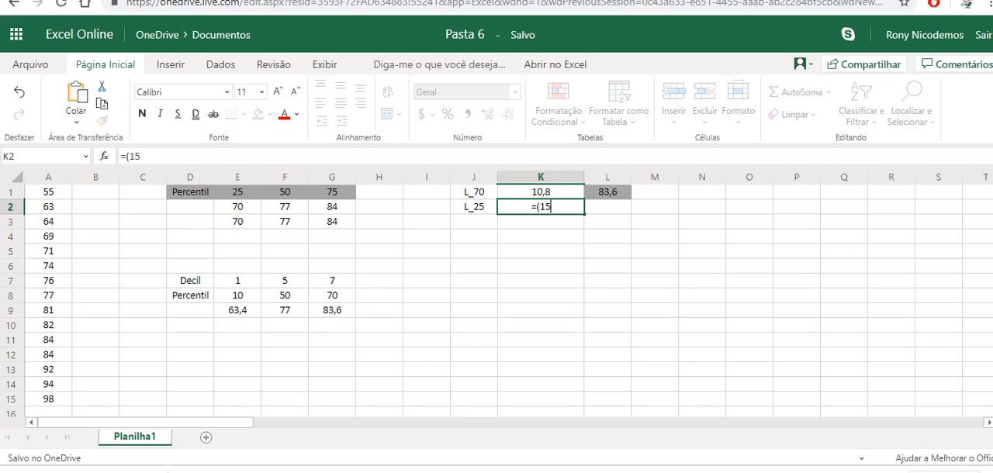
text(-1)*25/100+1)
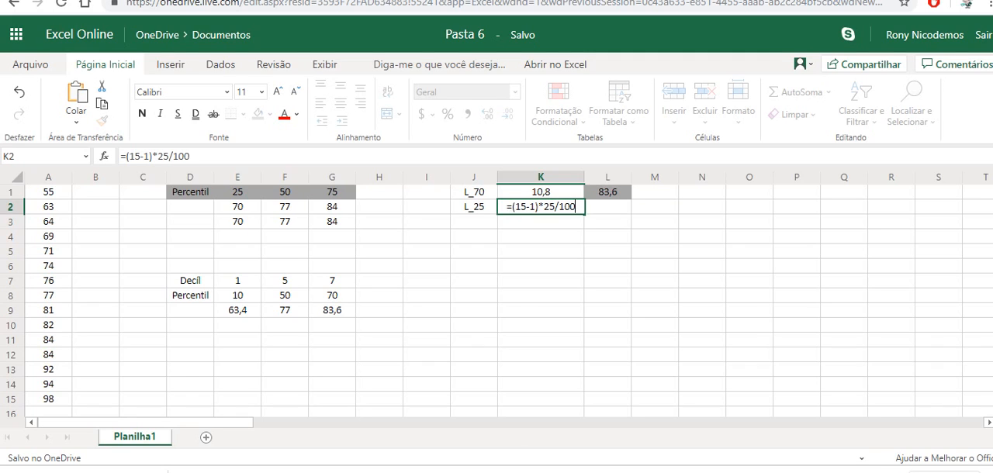
key(Return)
click(540, 207)
Step: Interpolate the 25th percentile in cell L2 with =A4+(A5-A4)*0,5 and compare it with the quartile result in E3
click(607, 207)
text(=)
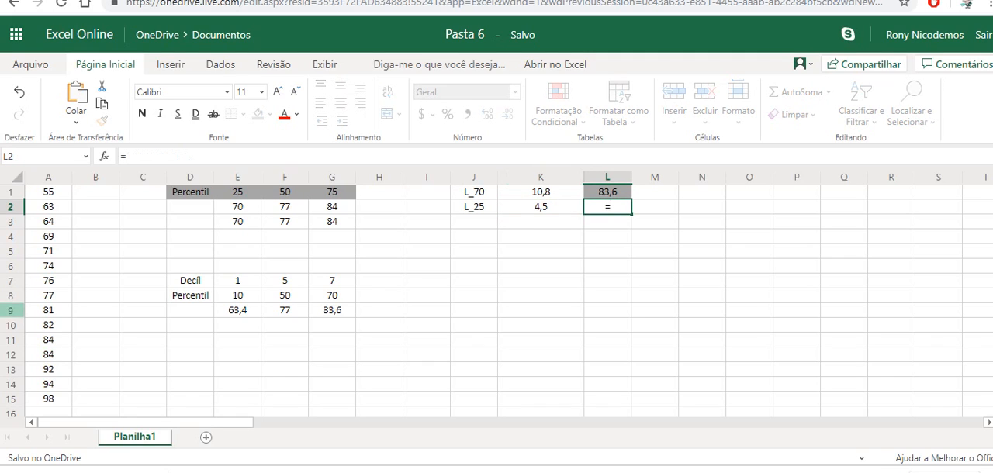
click(48, 236)
text(+()
click(48, 251)
text(-)
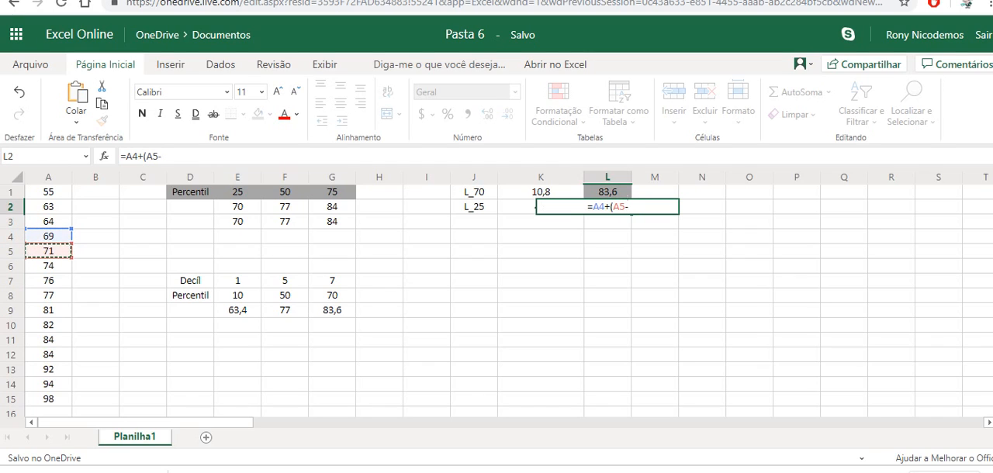
click(49, 236)
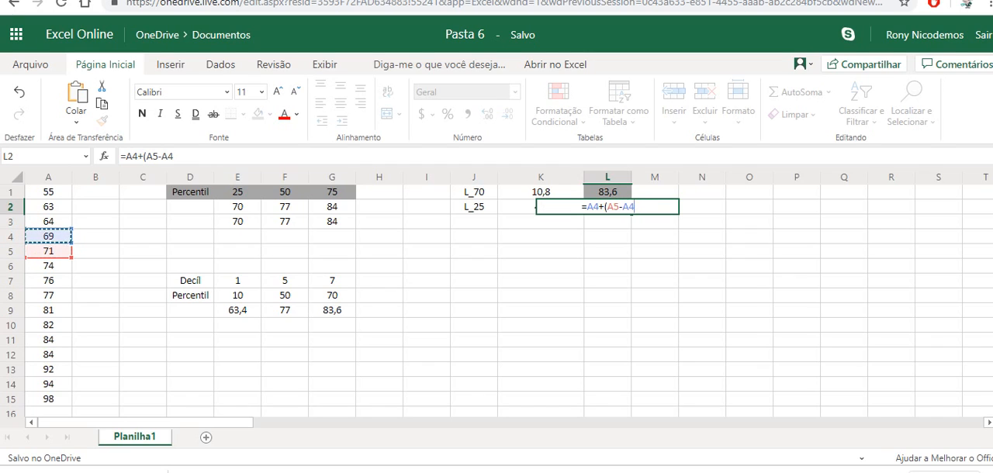
text()*0,5)
key(Return)
click(607, 207)
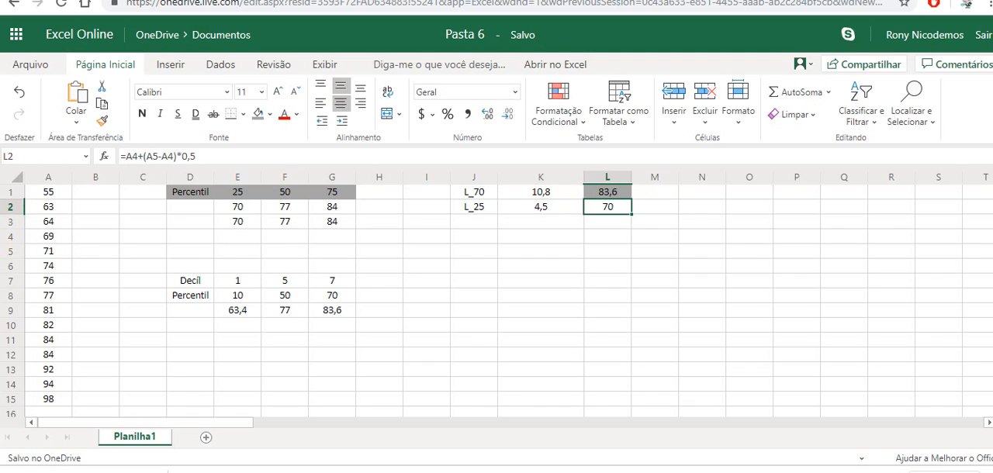
click(237, 222)
Step: Enter the label L_13 in cell J3 for the position of the 13th percentile
click(541, 222)
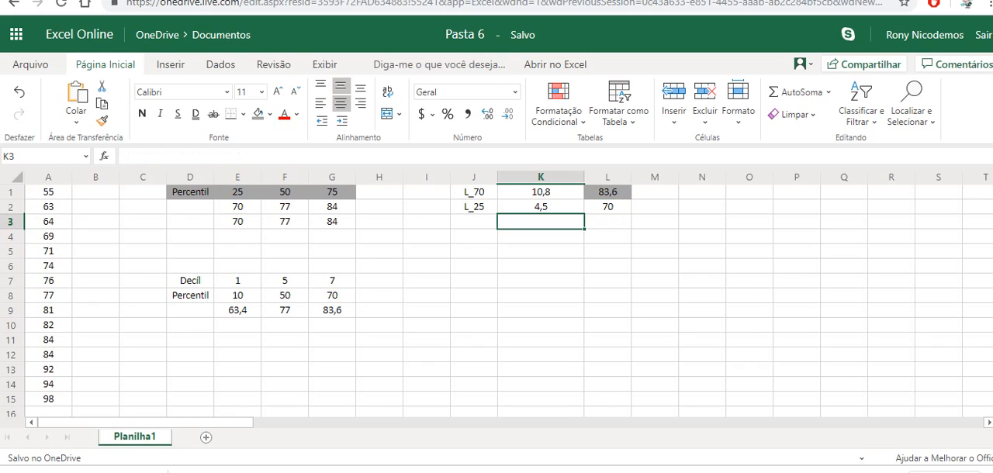
click(474, 222)
text(=)
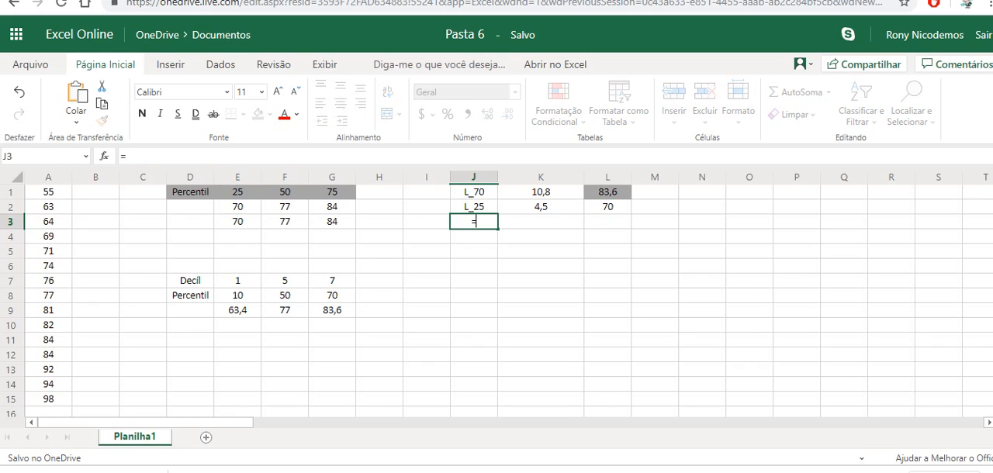
key(BackSpace)
text(L_13)
key(Tab)
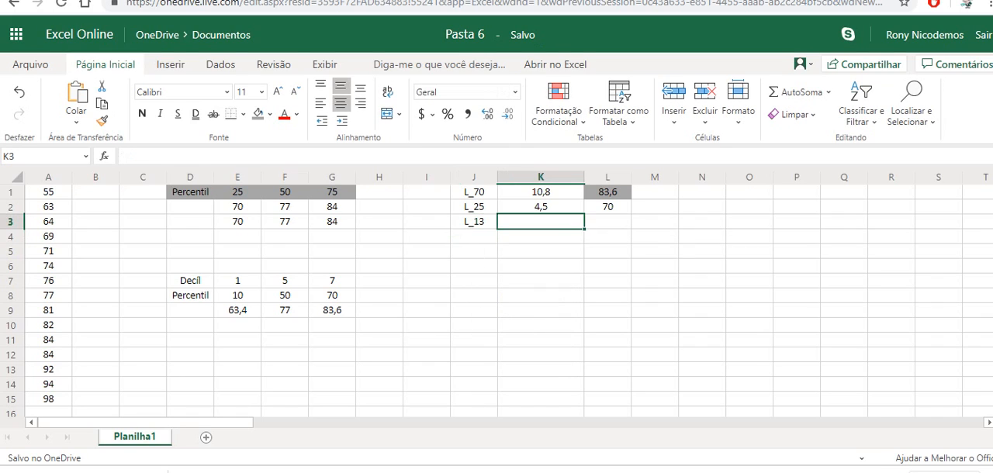
Step: Calculate the position of the 13th percentile in cell K3 with =(15-1)*13/100+1
text(=)
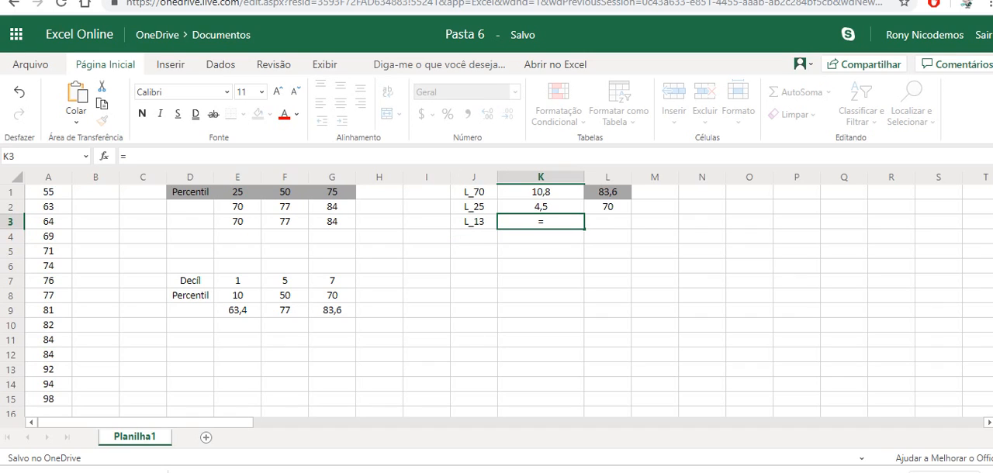
text((15-1)*13)
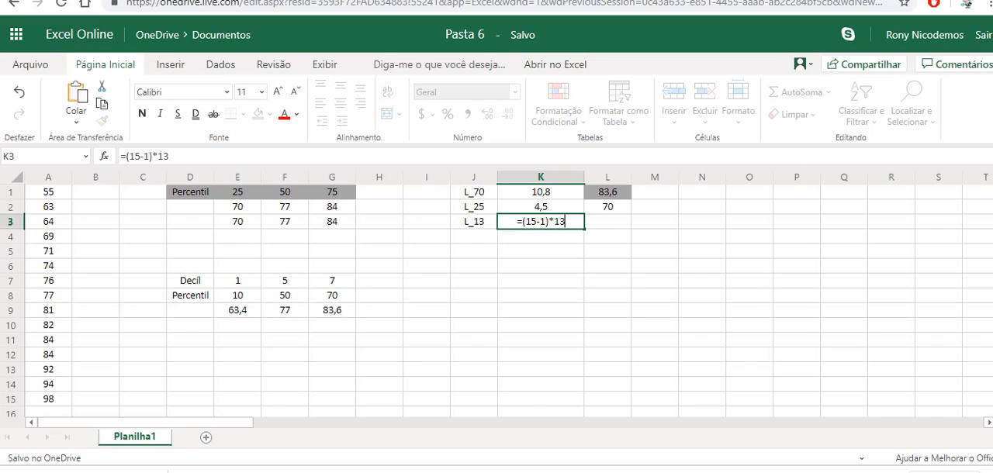
text(/100+1)
key(Return)
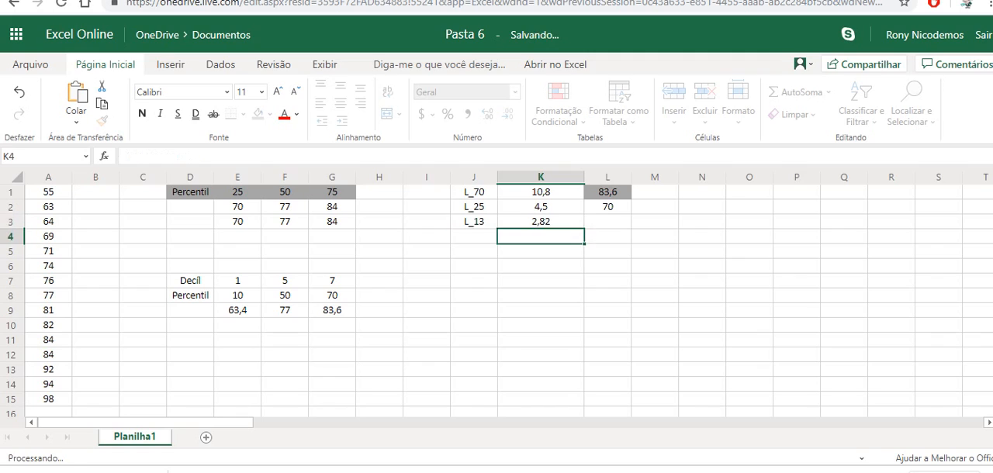
Step: Interpolate the 13th percentile in cell L3 with =A2+(A3-A2)*0,82
key(Right)
key(Up)
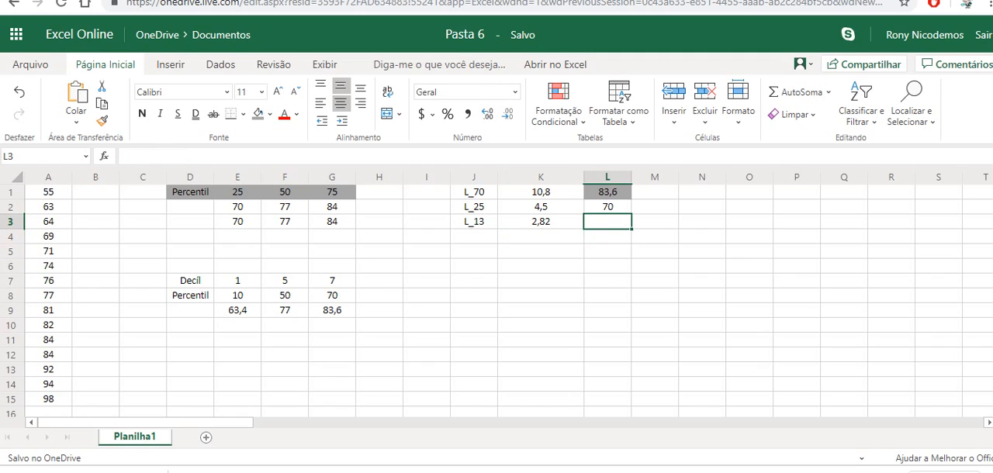
text(=)
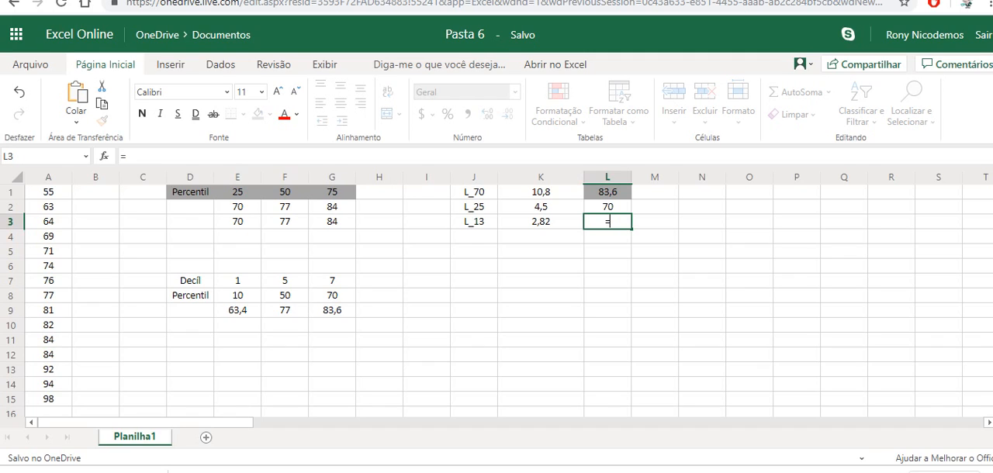
click(48, 207)
text(+()
click(49, 221)
text(-)
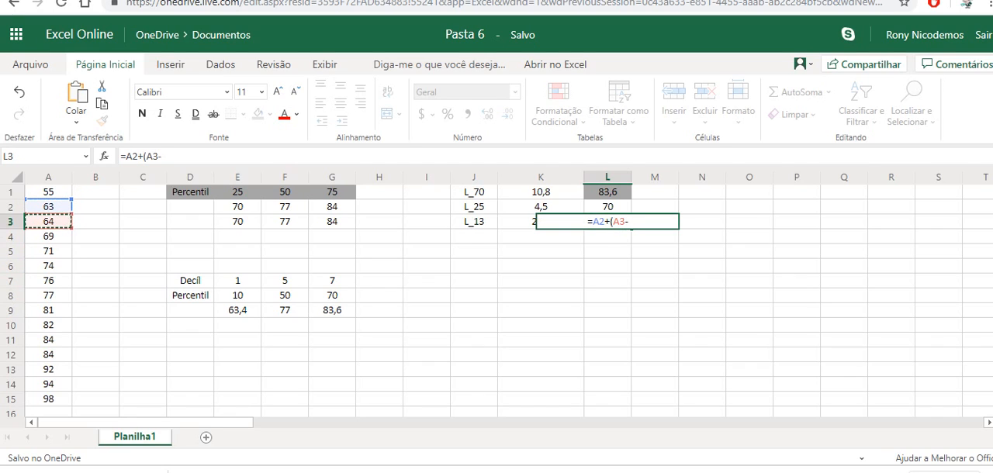
click(48, 207)
text()*)
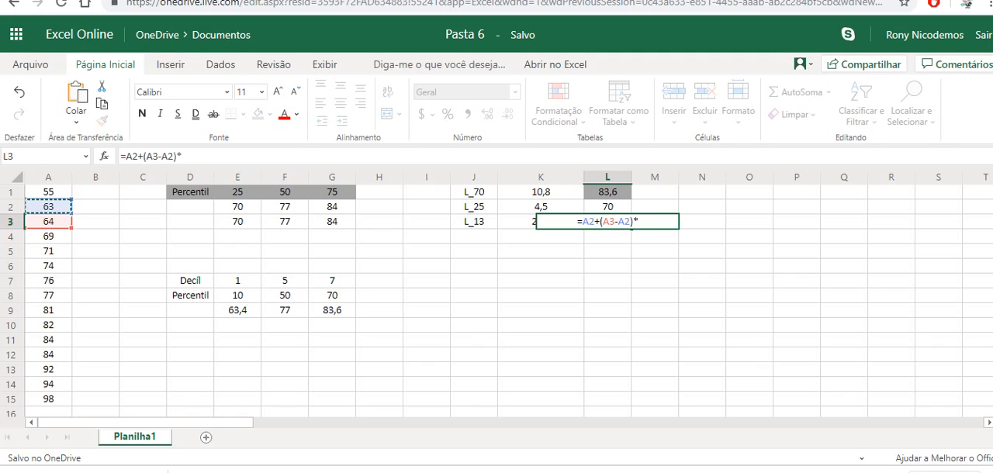
text(0,82)
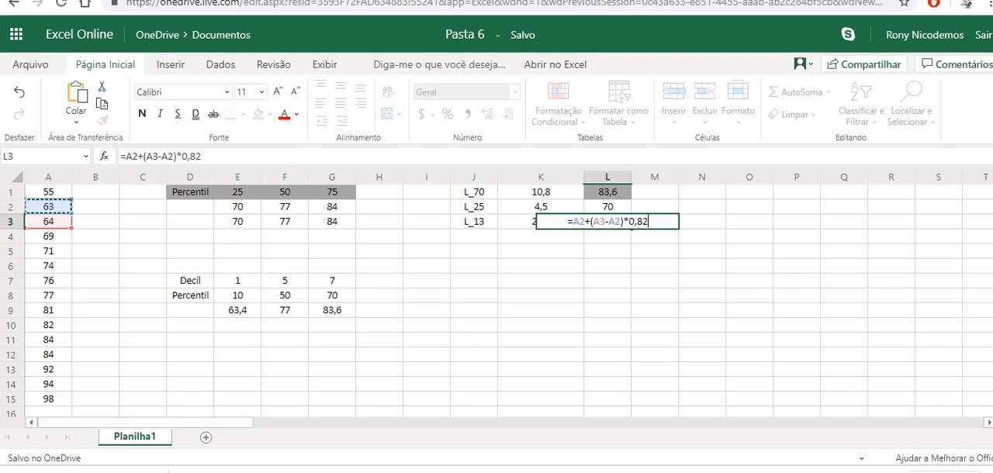
key(Return)
click(608, 222)
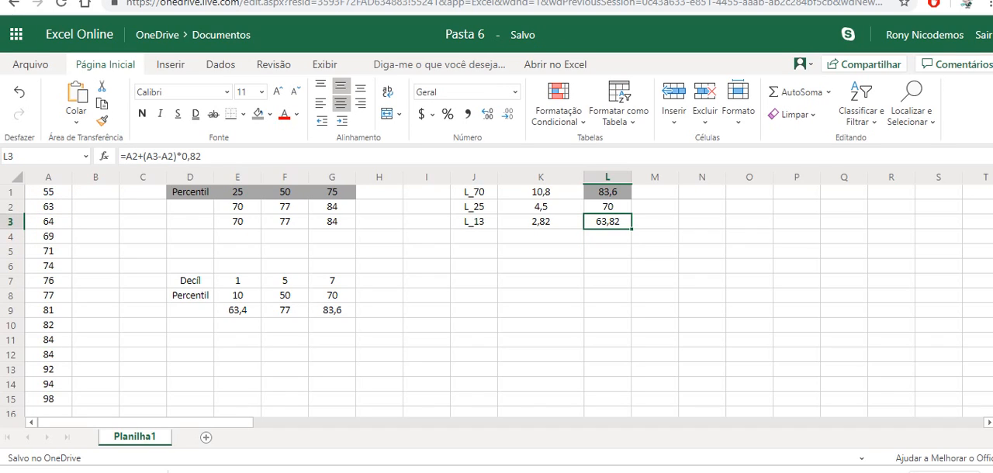
Step: Calculate the 13th percentile in cell M3 with =PERCENTIL.INC(A1:A15;13%) and compare it with the interpolated value in L3
key(Left)
key(Left)
key(Right)
key(Right)
key(Right)
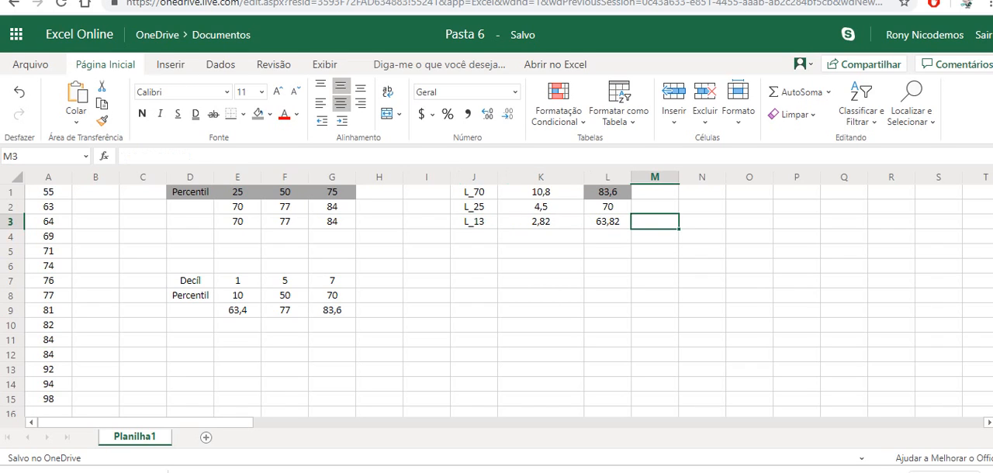
text(=percentil.)
text(inc()
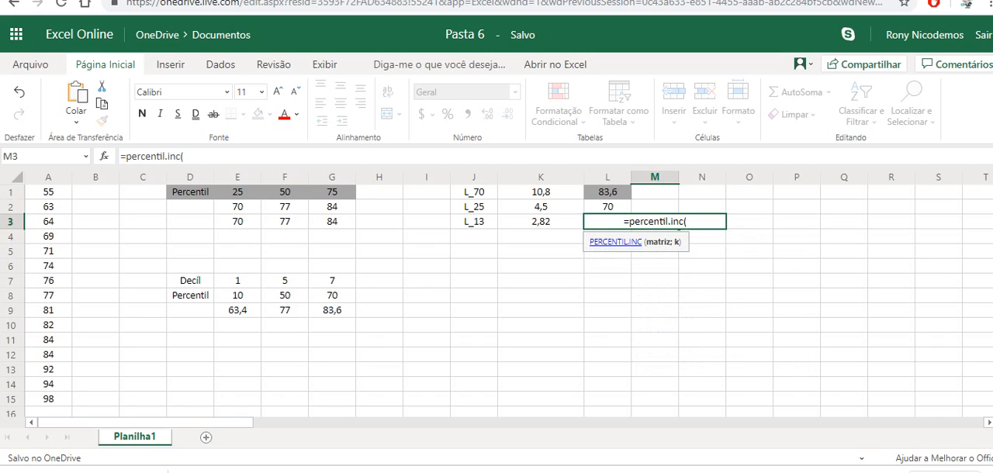
drag(48, 191, 49, 398)
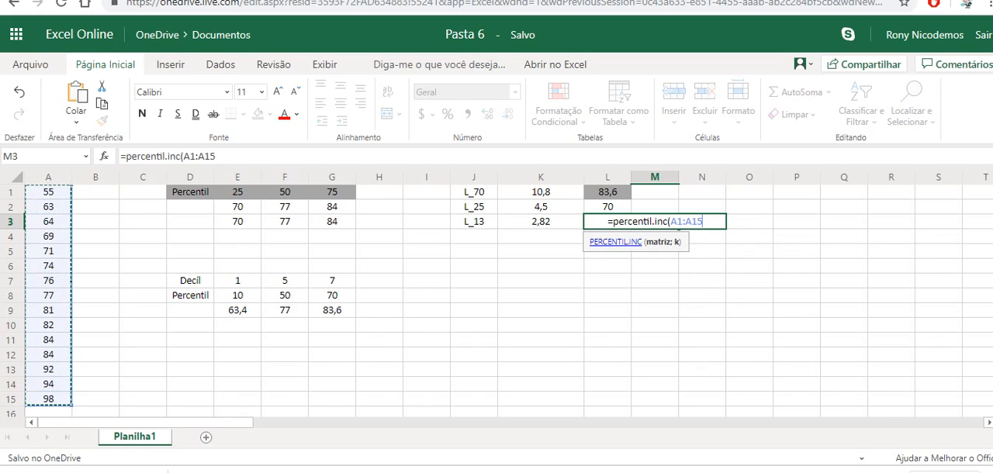
text(;13))
key(Left)
text(%)
key(Right)
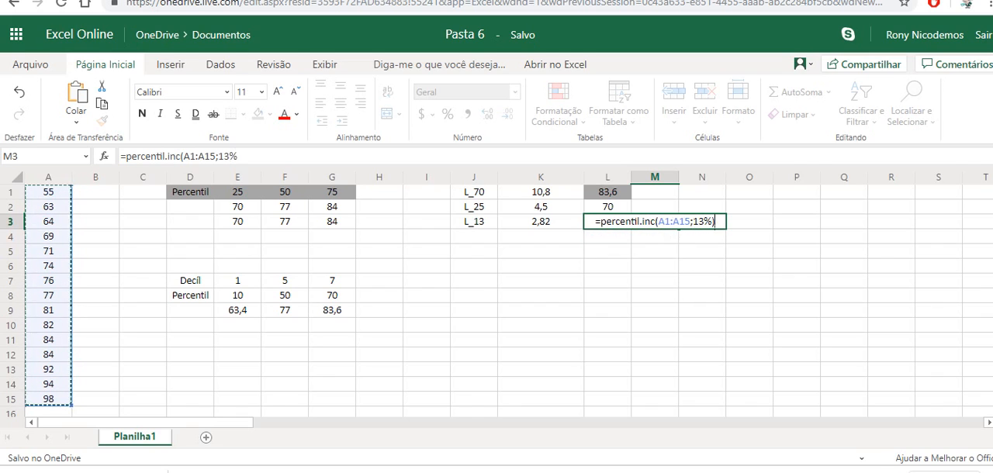
key(Return)
key(Up)
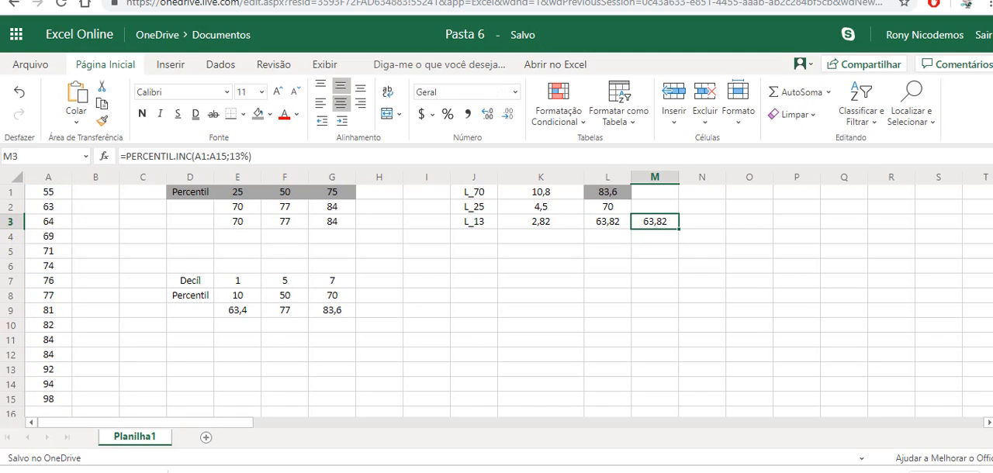
key(Left)
key(Right)
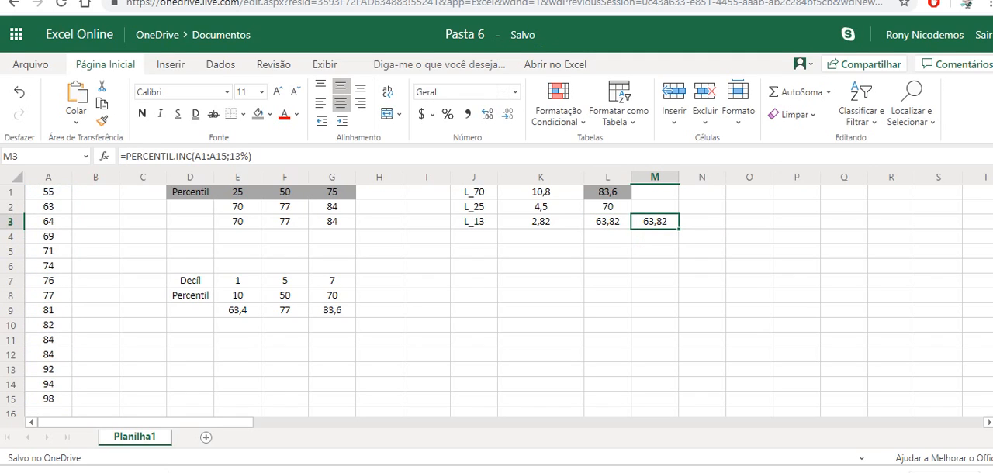